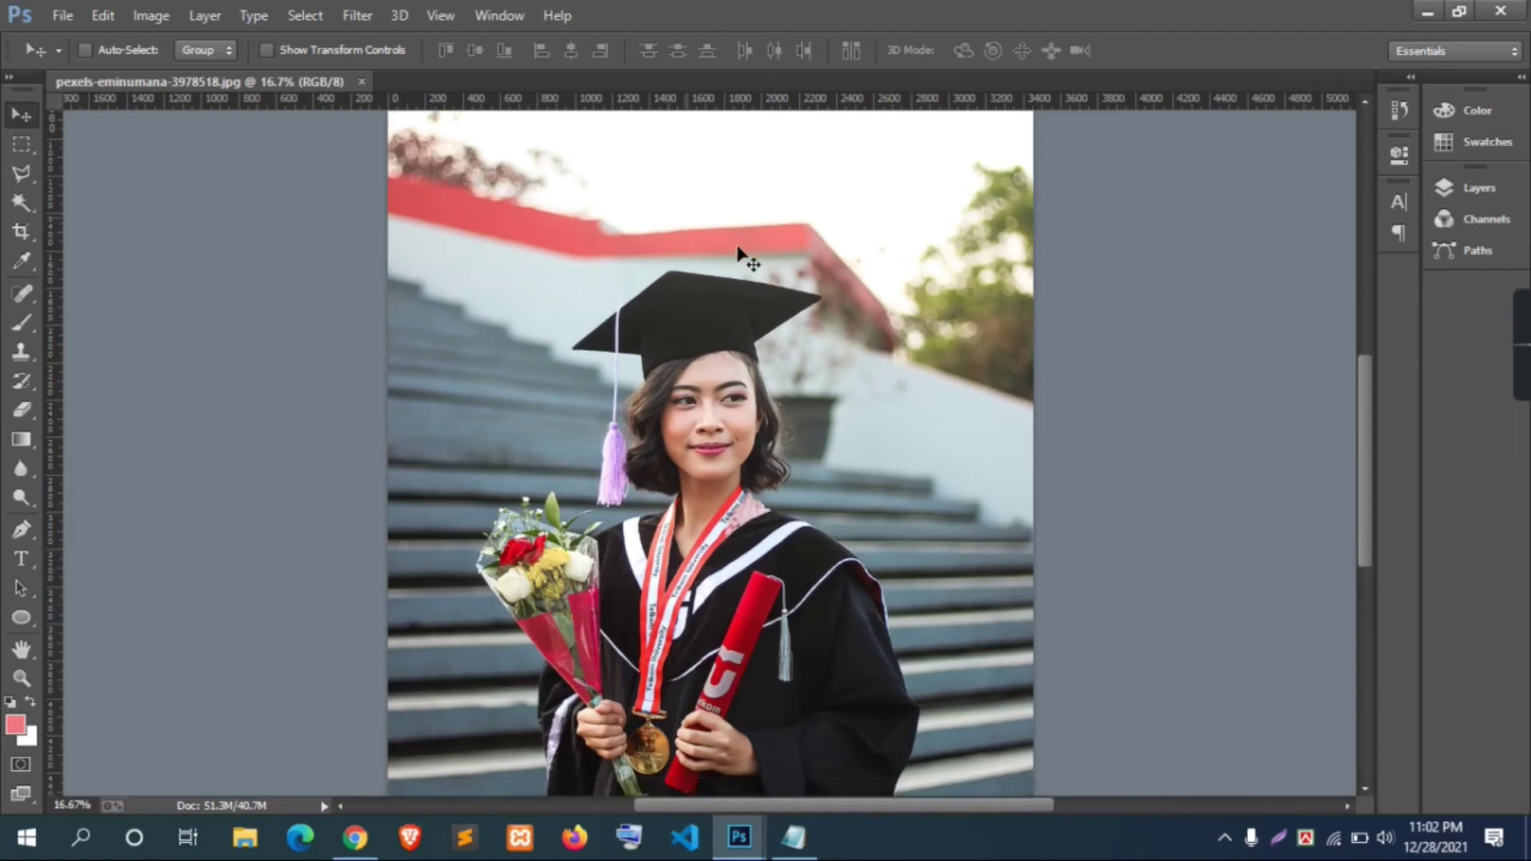
# - Pick pexels-eminumana-3978518.jpg in the Downloads folder and open it
pyautogui.scroll(1, 827, 344)
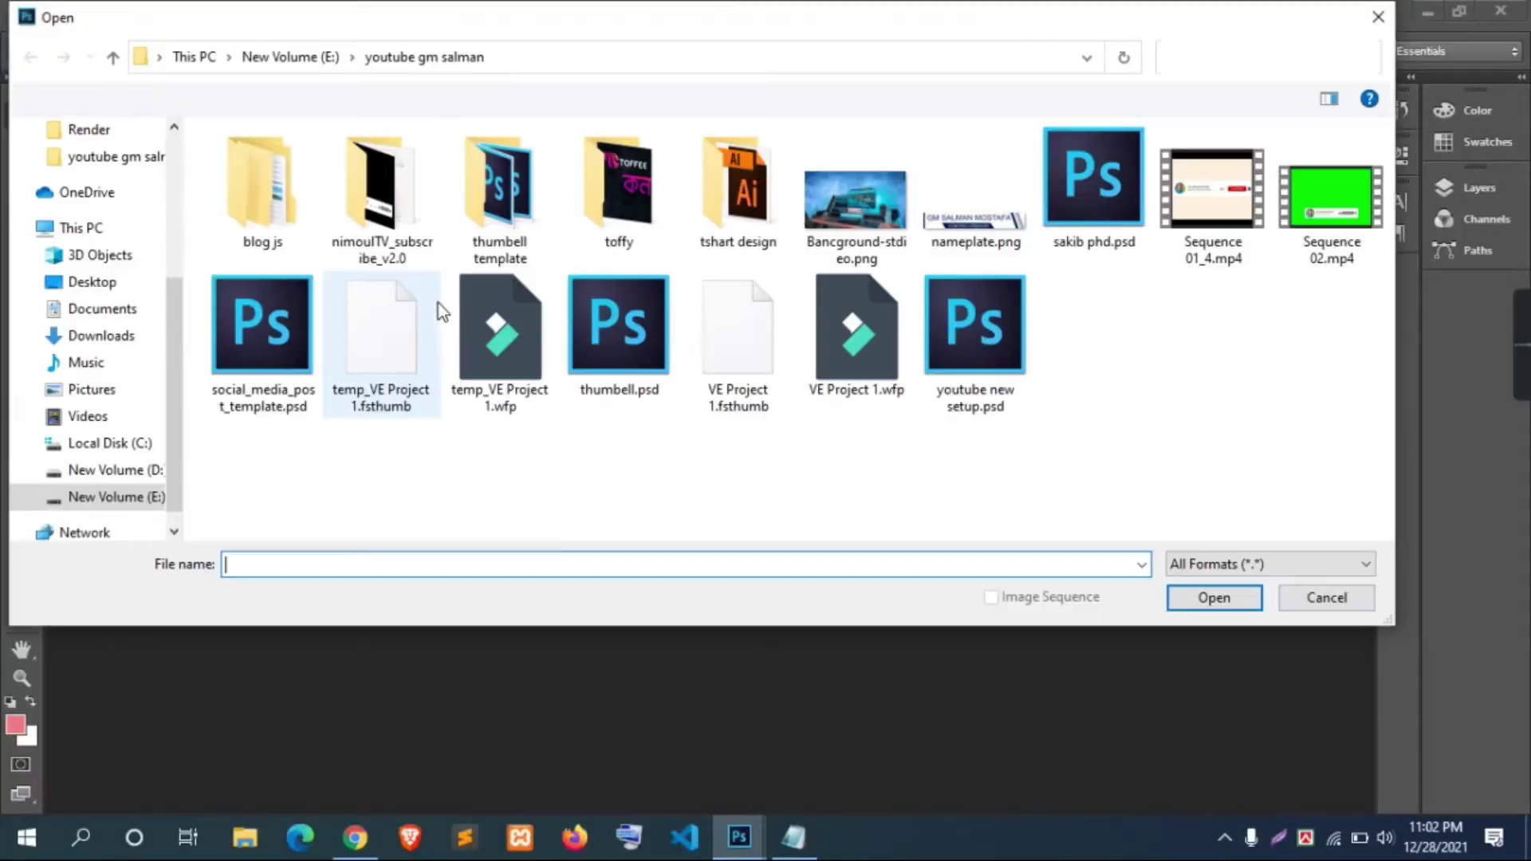
pyautogui.click(70, 335)
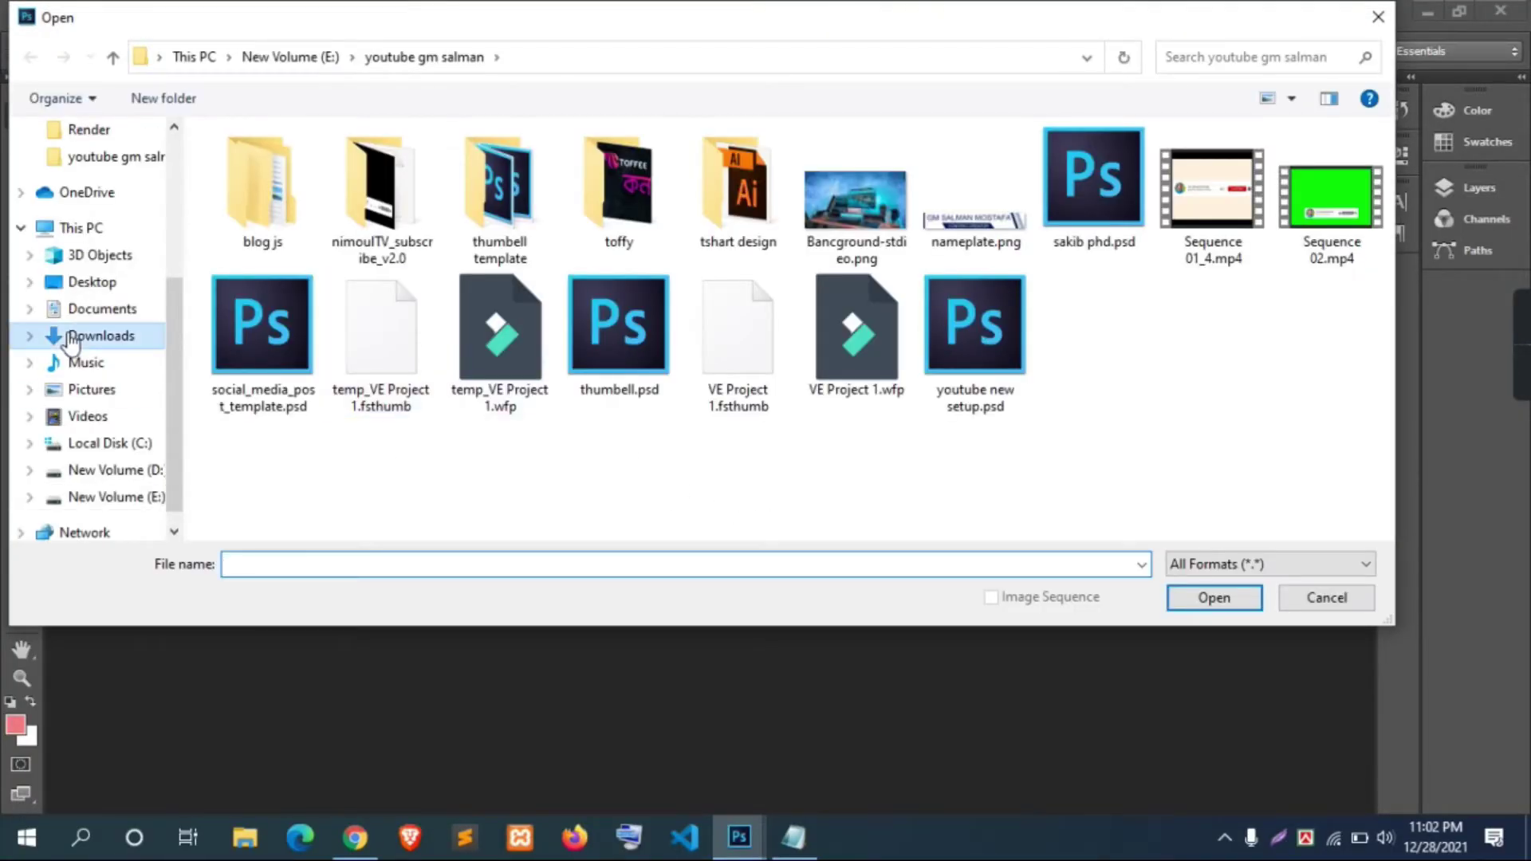
pyautogui.click(352, 353)
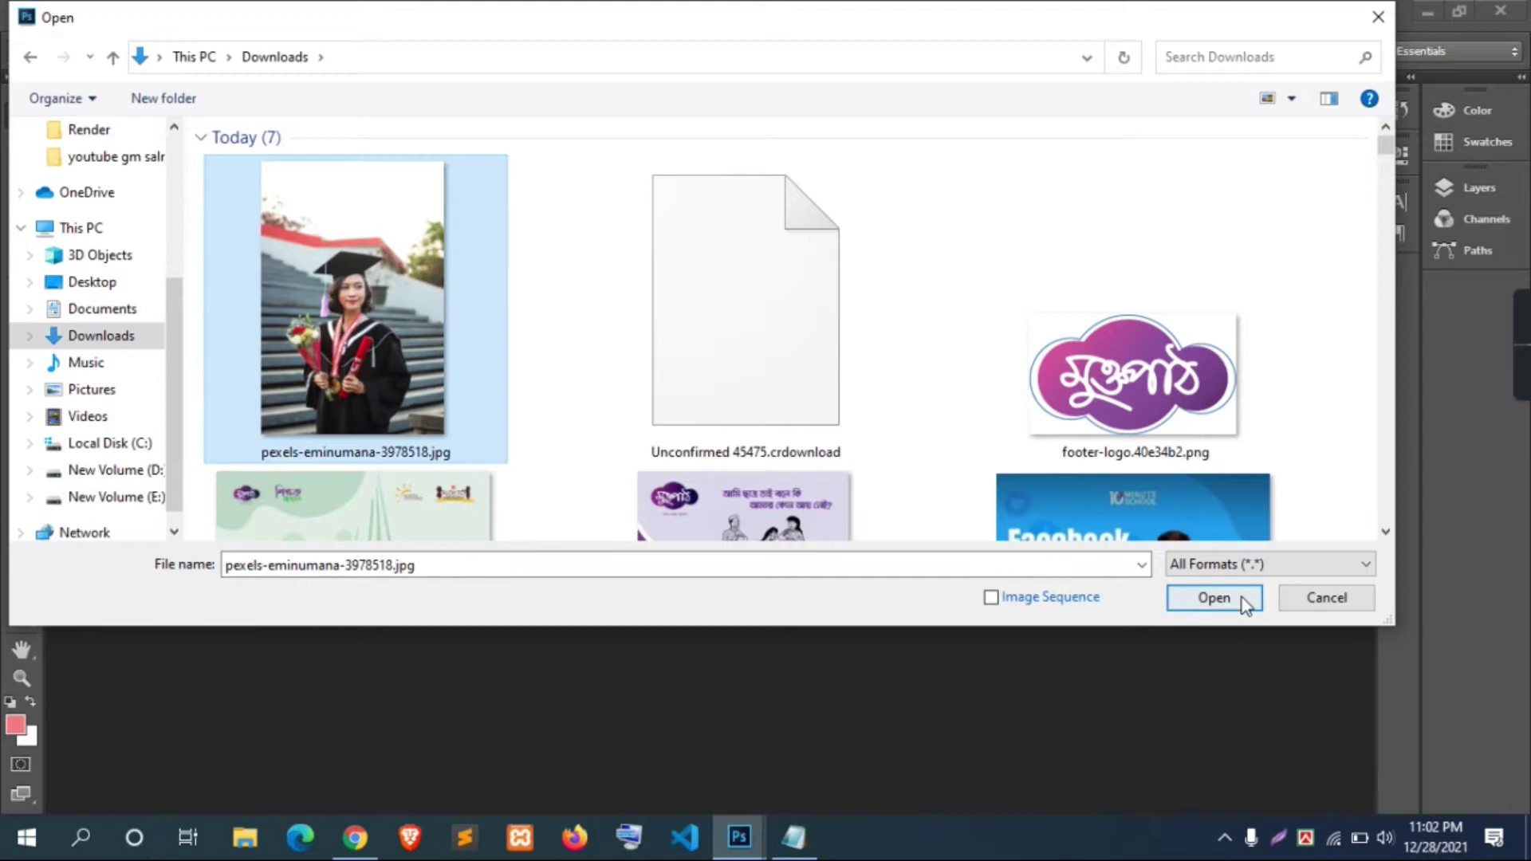
pyautogui.click(1243, 602)
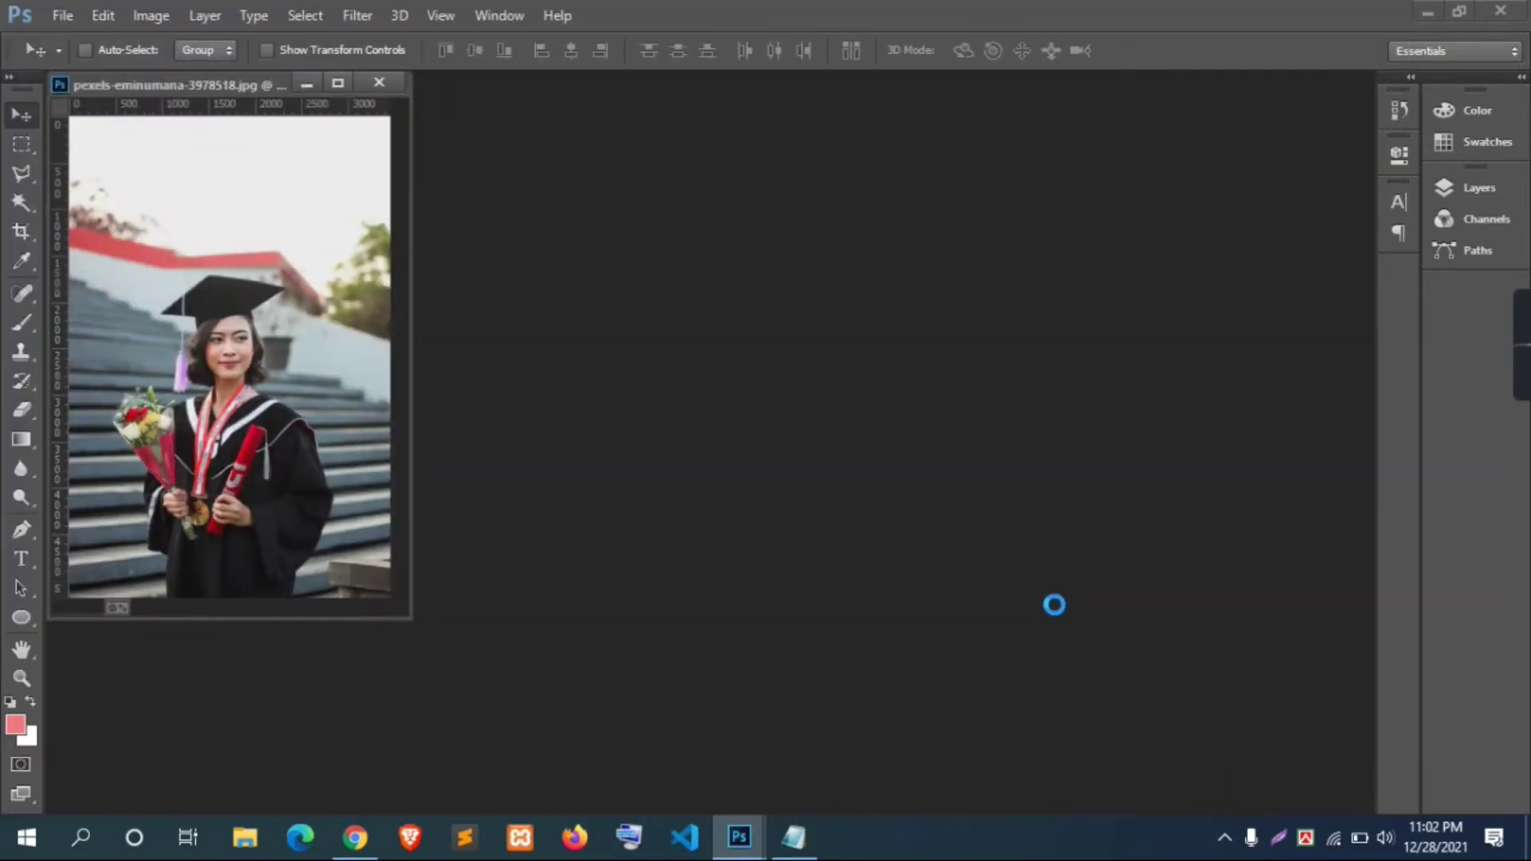
# - Dock the graduation photo as a tab and zoom in two levels on the graduate
pyautogui.moveTo(220, 84); pyautogui.dragTo(633, 83)
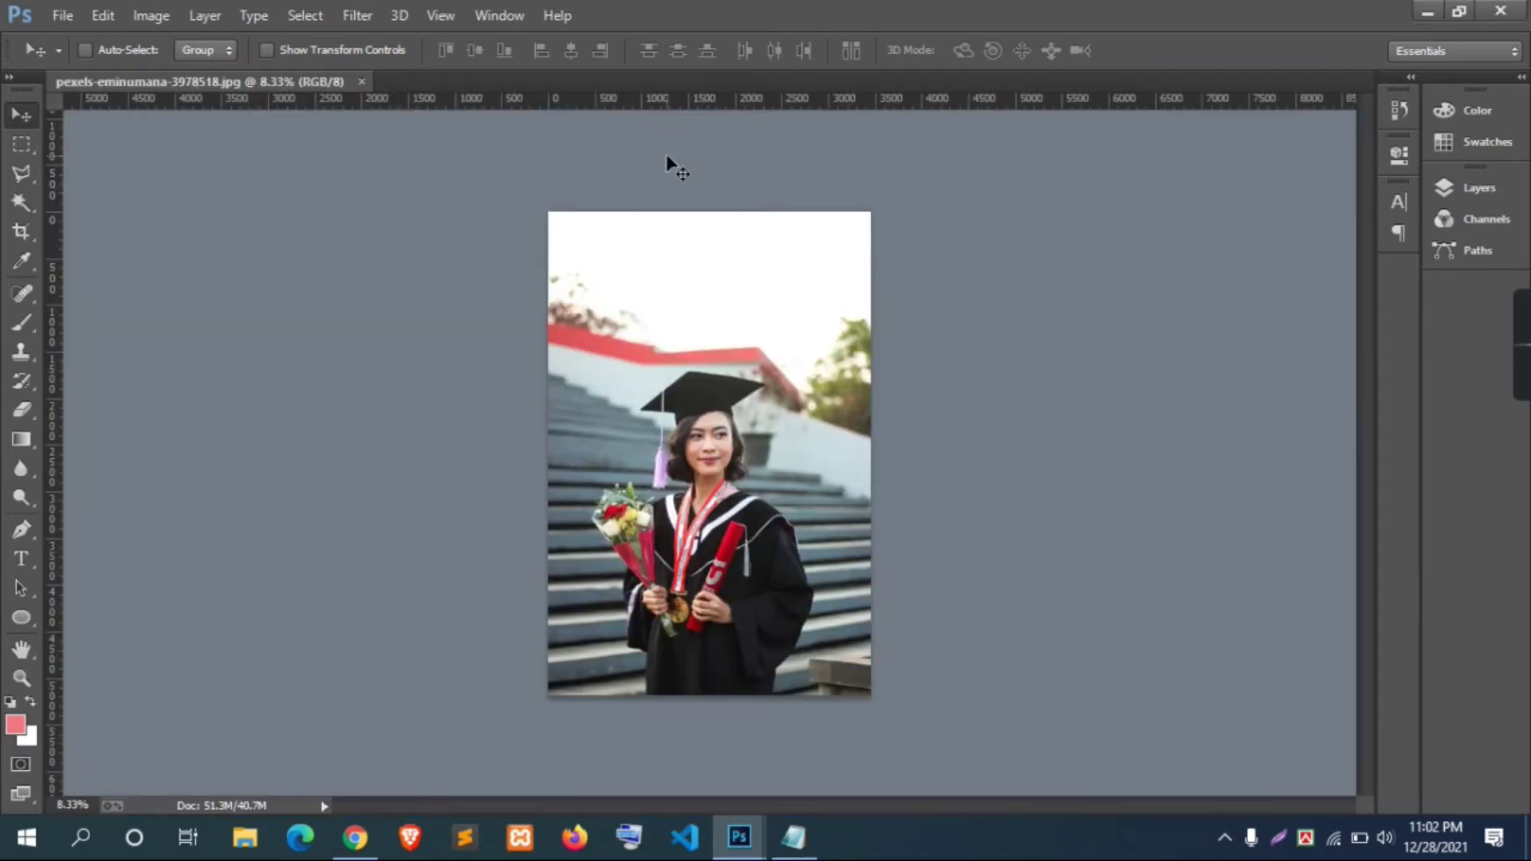
pyautogui.hotkey('ctrl', '+')
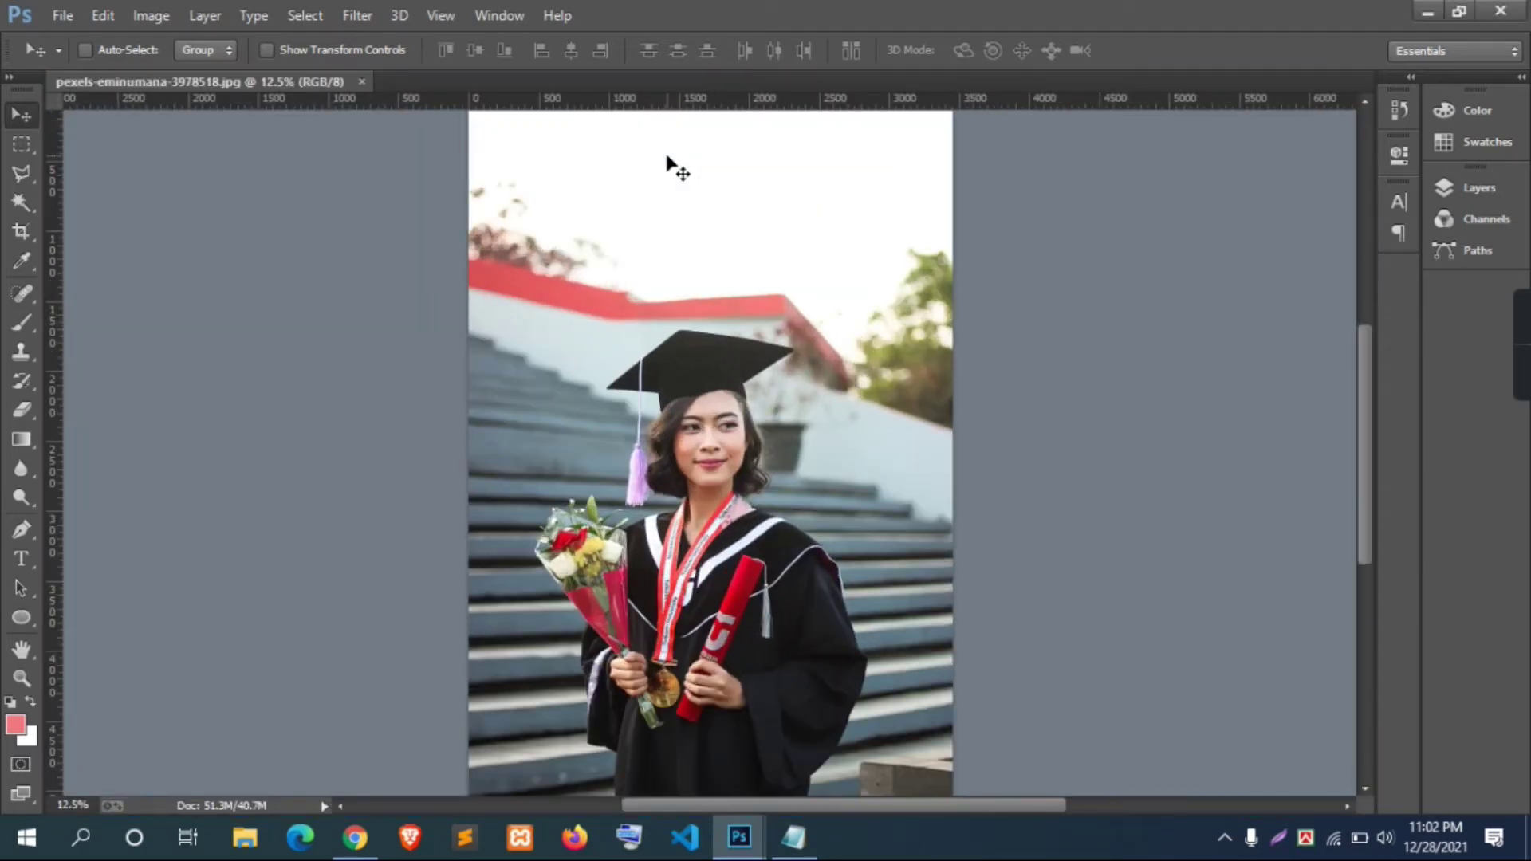
pyautogui.hotkey('ctrl', '+')
pyautogui.scroll(-1, 741, 256)
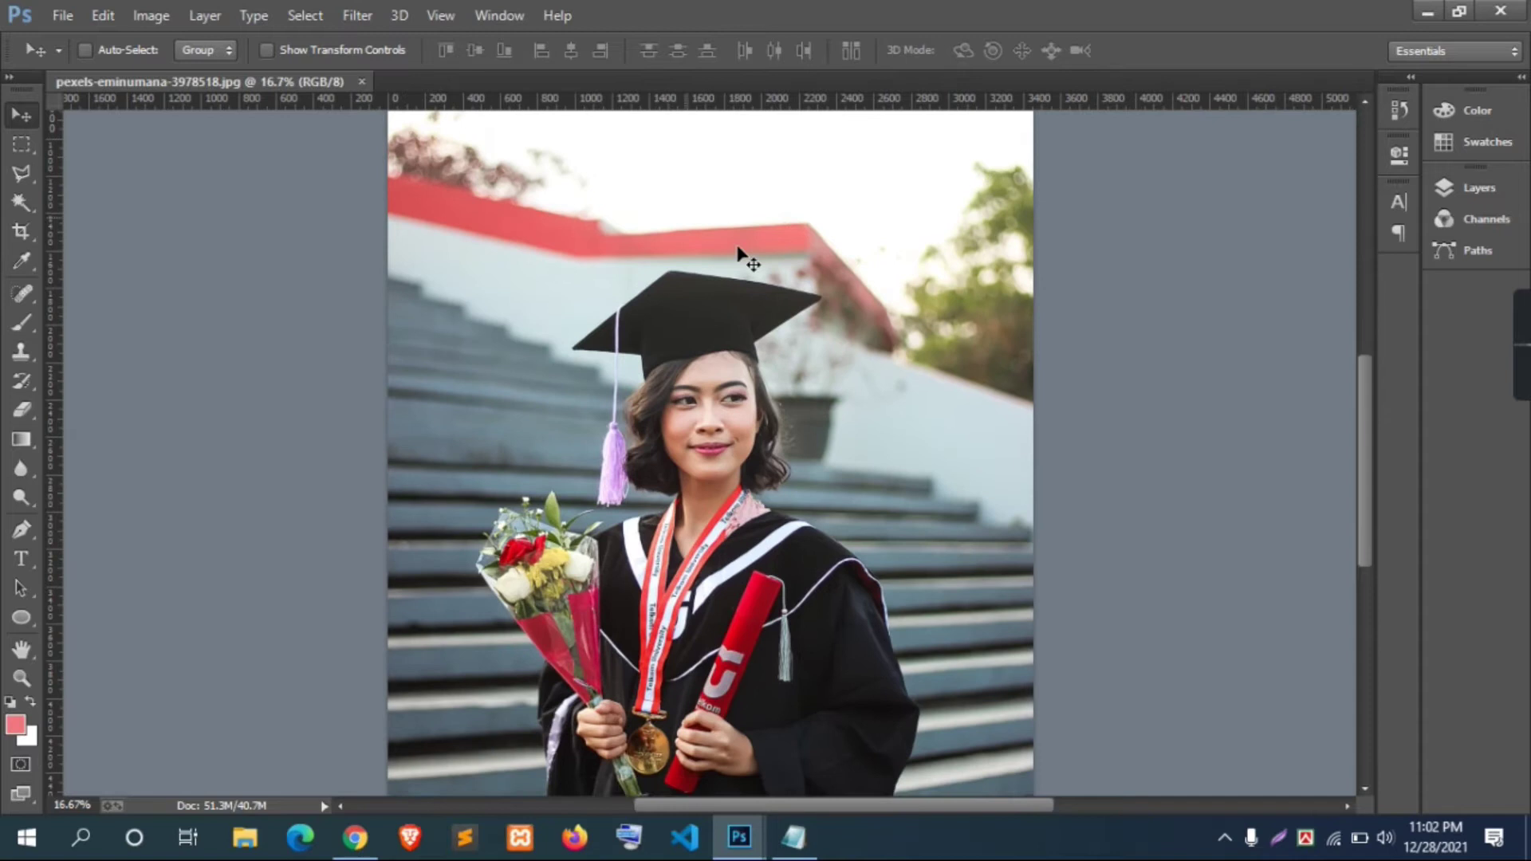
pyautogui.scroll(-2, 817, 323)
pyautogui.scroll(-1, 816, 323)
pyautogui.scroll(1, 825, 342)
pyautogui.scroll(2, 807, 335)
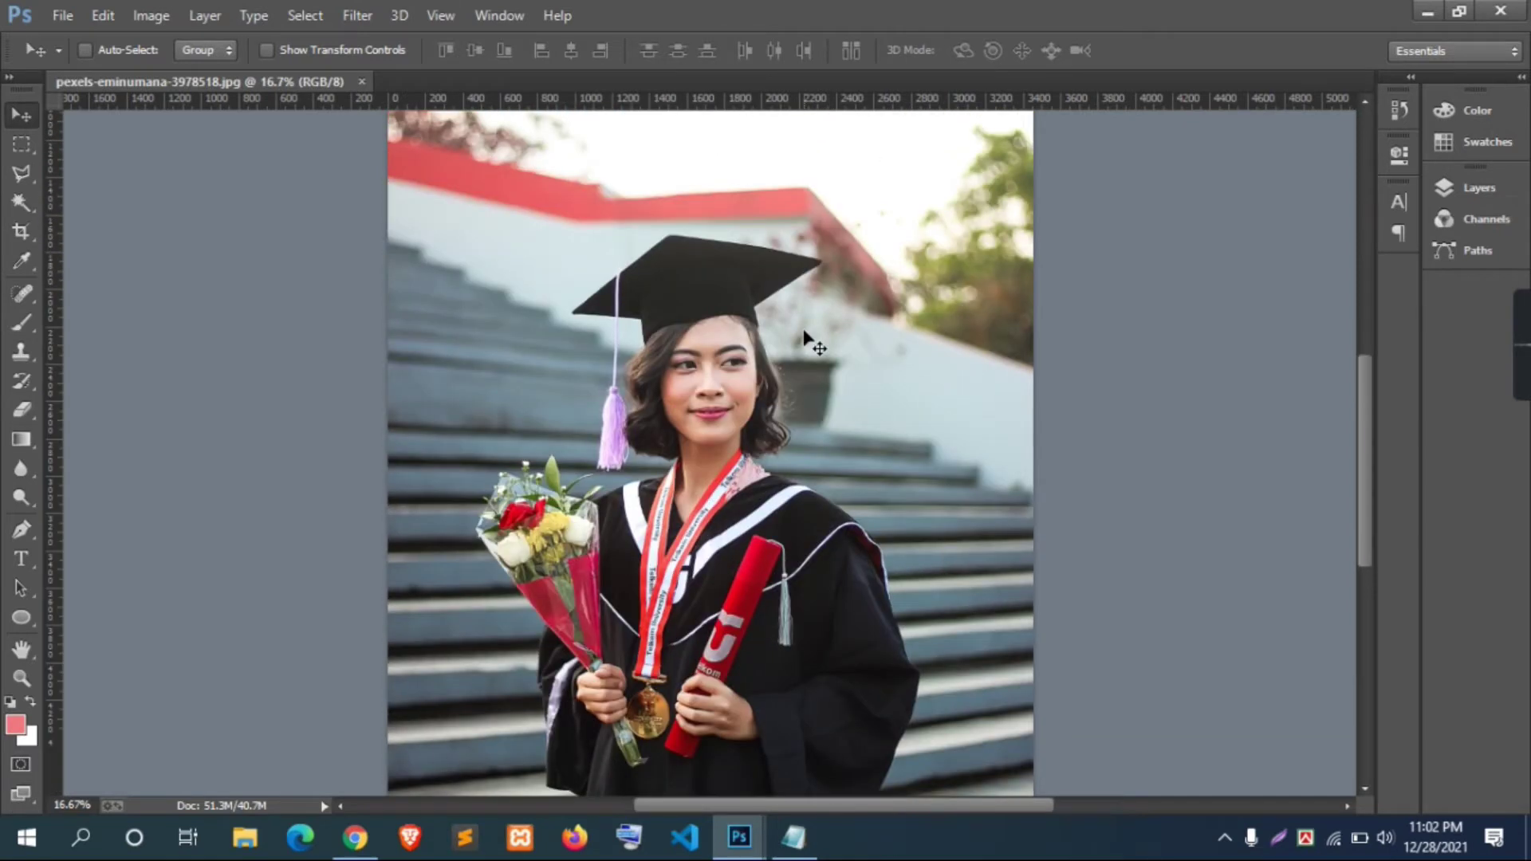
pyautogui.scroll(1, 802, 329)
pyautogui.scroll(1, 804, 331)
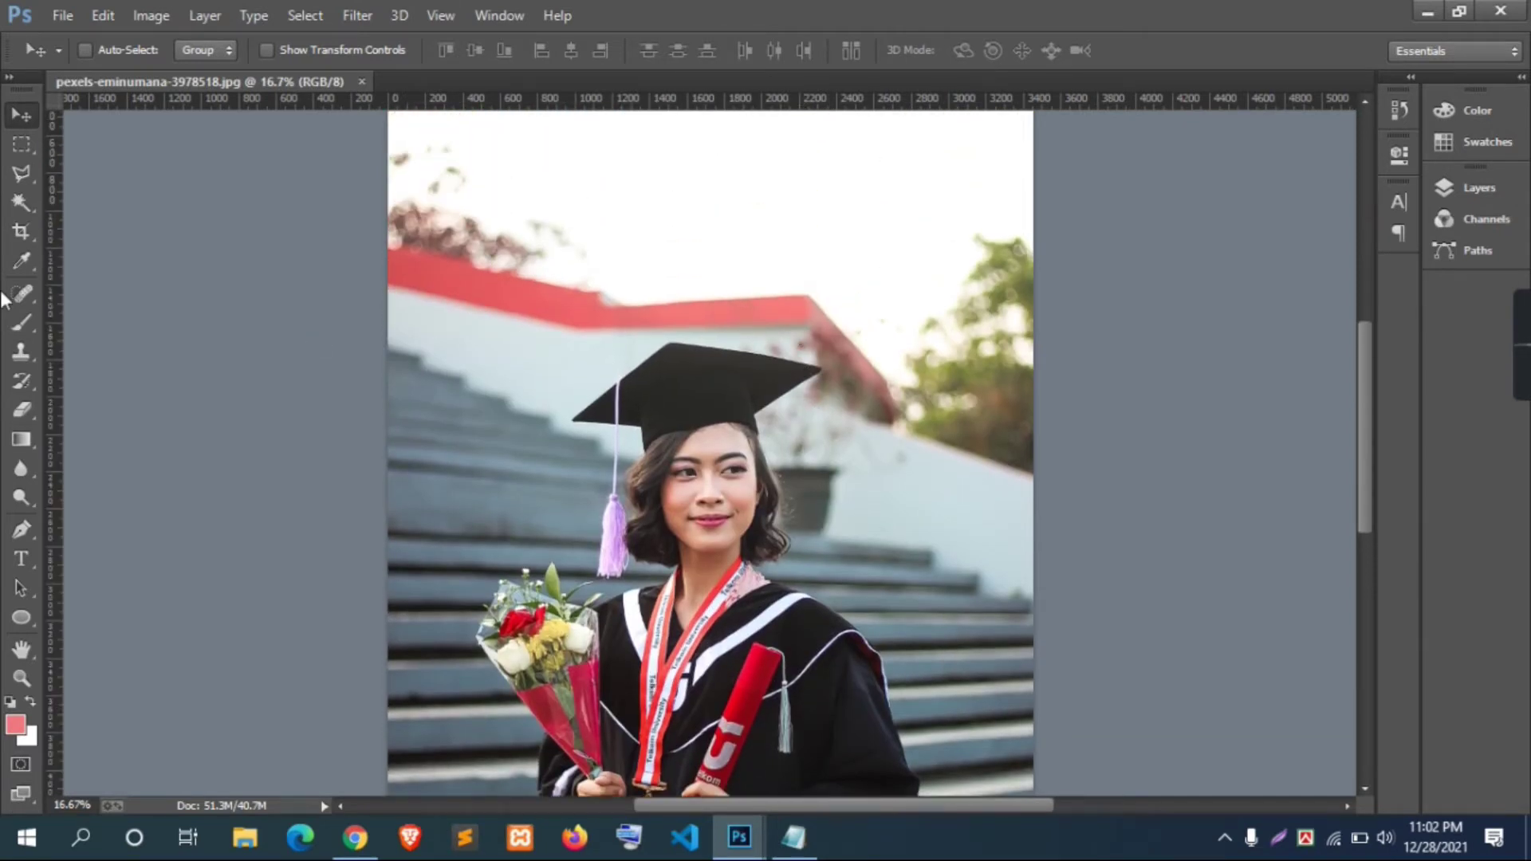
# - Choose the Quick Selection tool and start selecting the sky above the roof
pyautogui.click(27, 209)
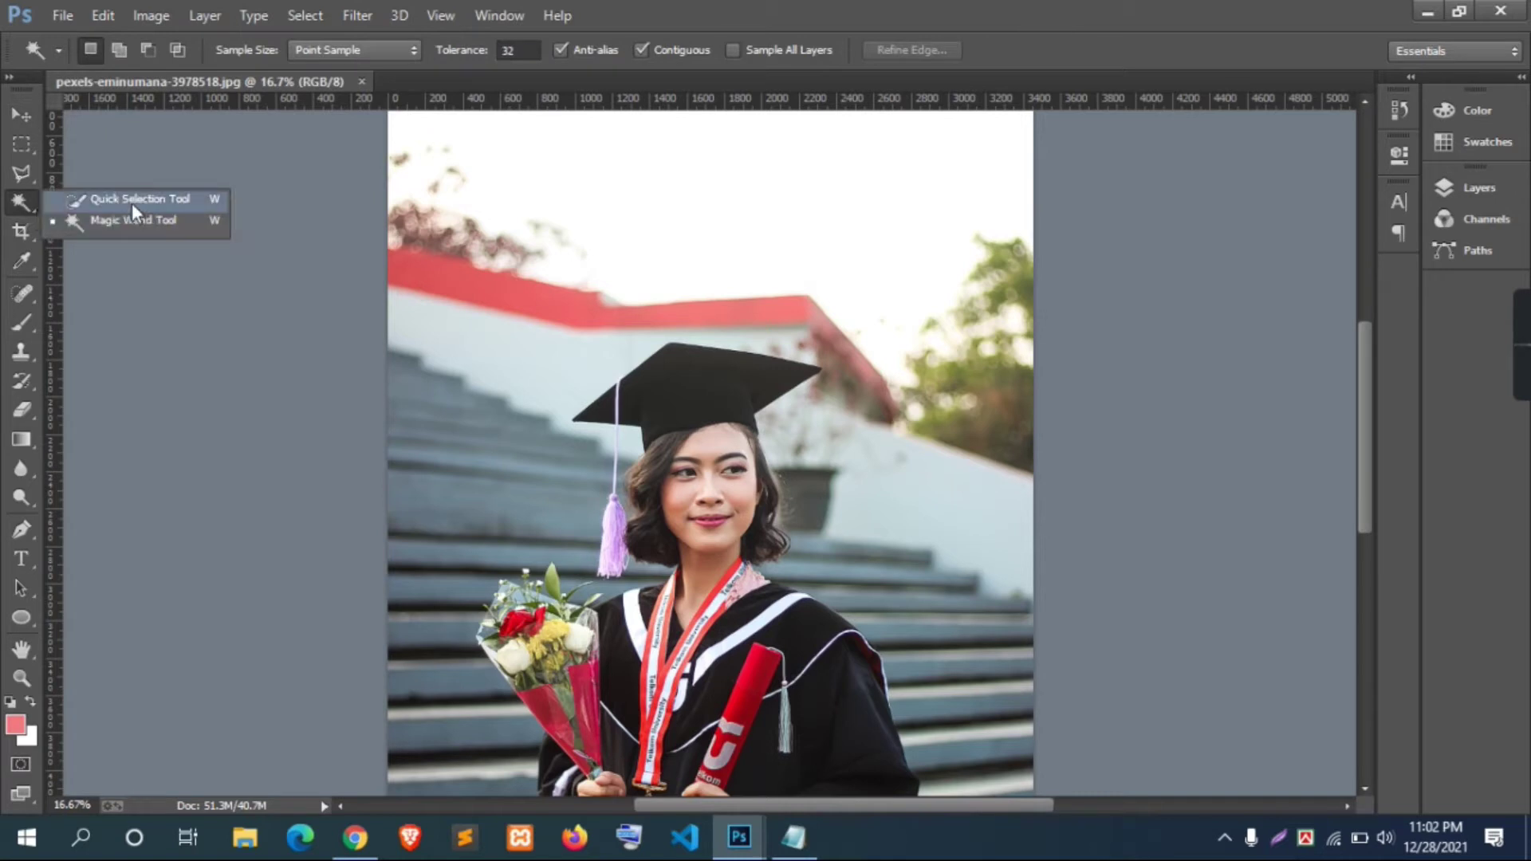
pyautogui.click(132, 203)
pyautogui.scroll(-1, 478, 231)
pyautogui.moveTo(642, 213)
pyautogui.mouseDown()
pyautogui.moveTo(530, 265)
pyautogui.moveTo(611, 290)
pyautogui.moveTo(649, 274)
pyautogui.moveTo(519, 311)
pyautogui.mouseUp()
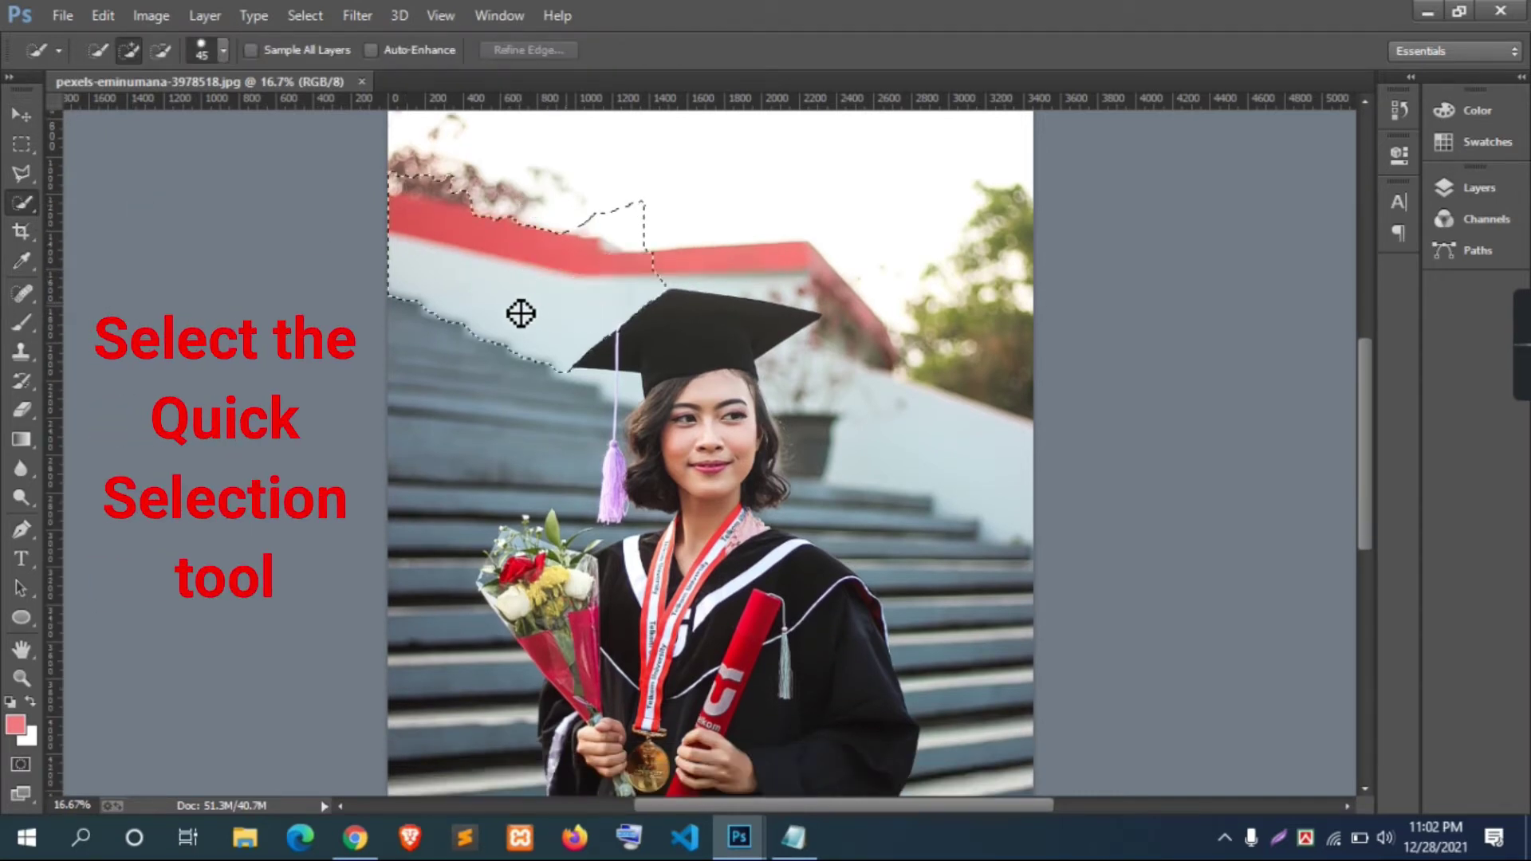
pyautogui.press(']')
pyautogui.moveTo(728, 175)
pyautogui.mouseDown()
pyautogui.moveTo(699, 206)
pyautogui.moveTo(725, 205)
pyautogui.mouseUp()
# - With a larger brush, add the whole sky, right side, gown edge and left stairs
pyautogui.press(']')
pyautogui.press(']')
pyautogui.press(']')
pyautogui.moveTo(595, 151)
pyautogui.mouseDown()
pyautogui.moveTo(798, 202)
pyautogui.moveTo(844, 404)
pyautogui.mouseUp()
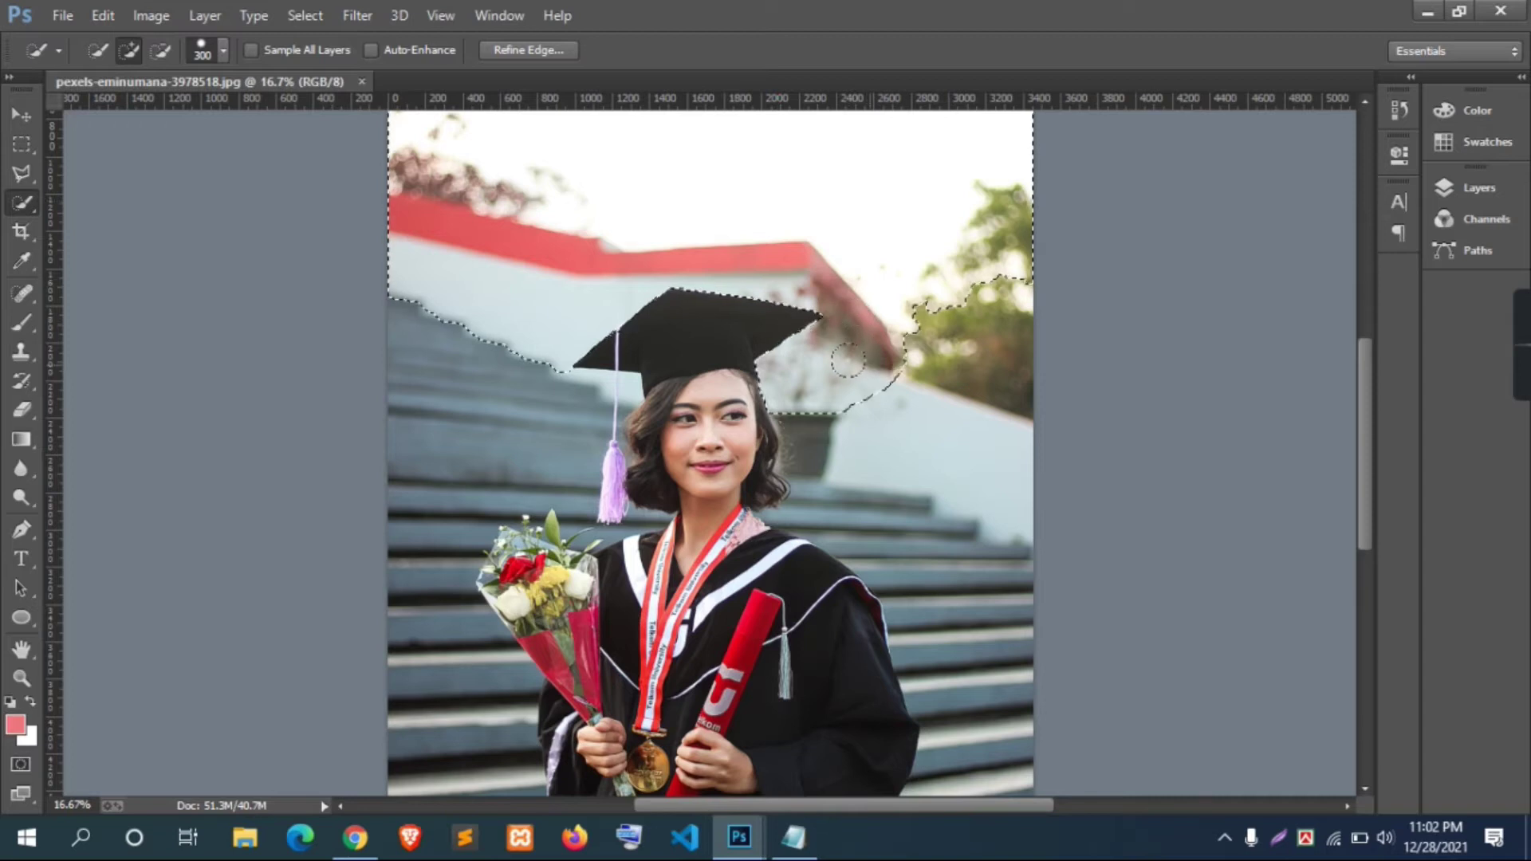
pyautogui.moveTo(844, 404); pyautogui.dragTo(989, 559)
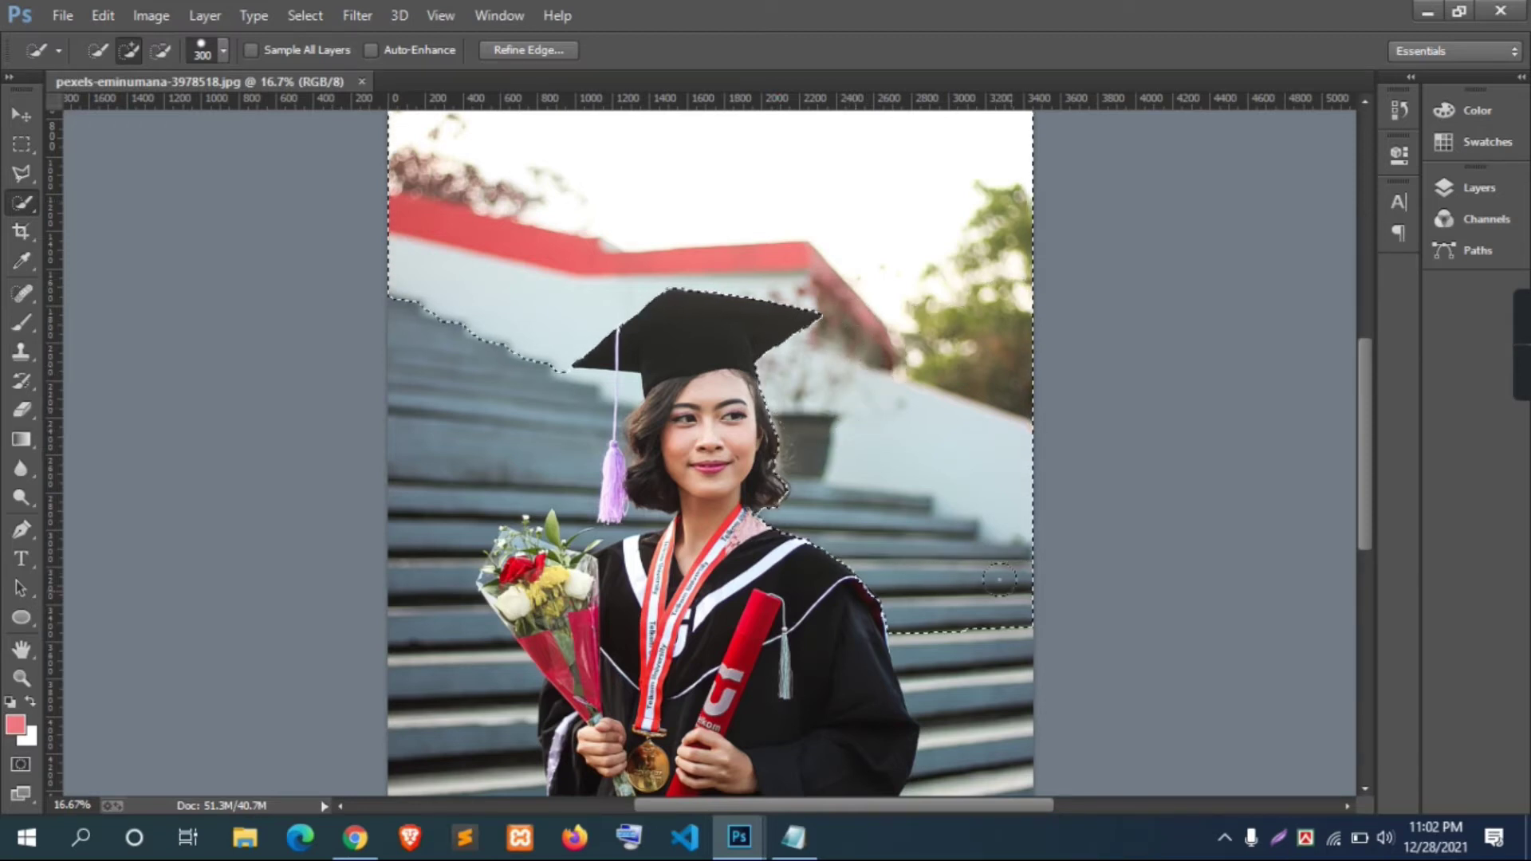
pyautogui.moveTo(444, 300); pyautogui.dragTo(500, 365)
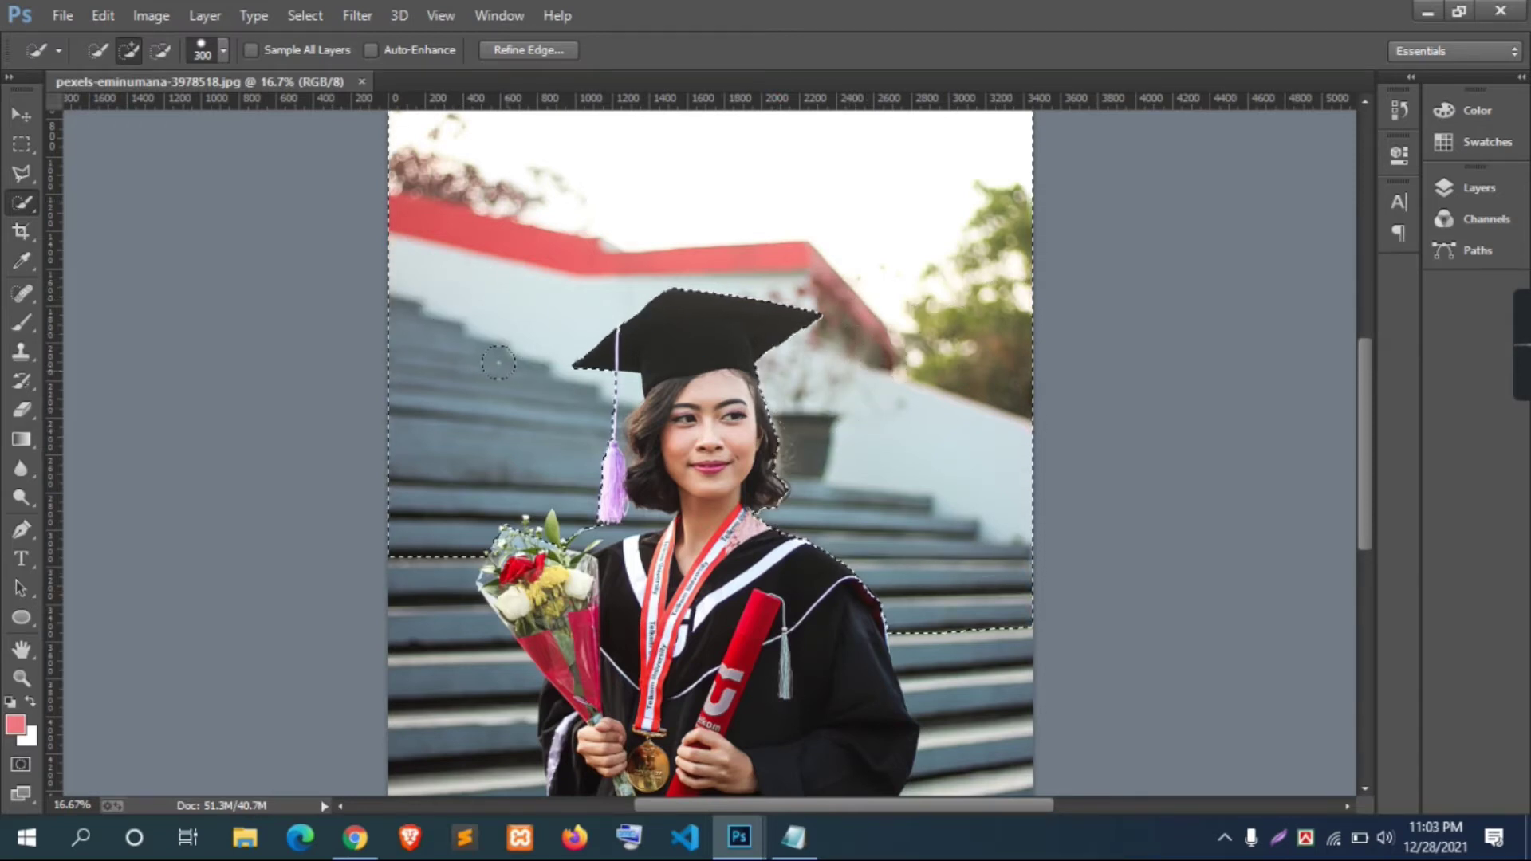
pyautogui.scroll(-1, 446, 423)
pyautogui.scroll(-1, 404, 476)
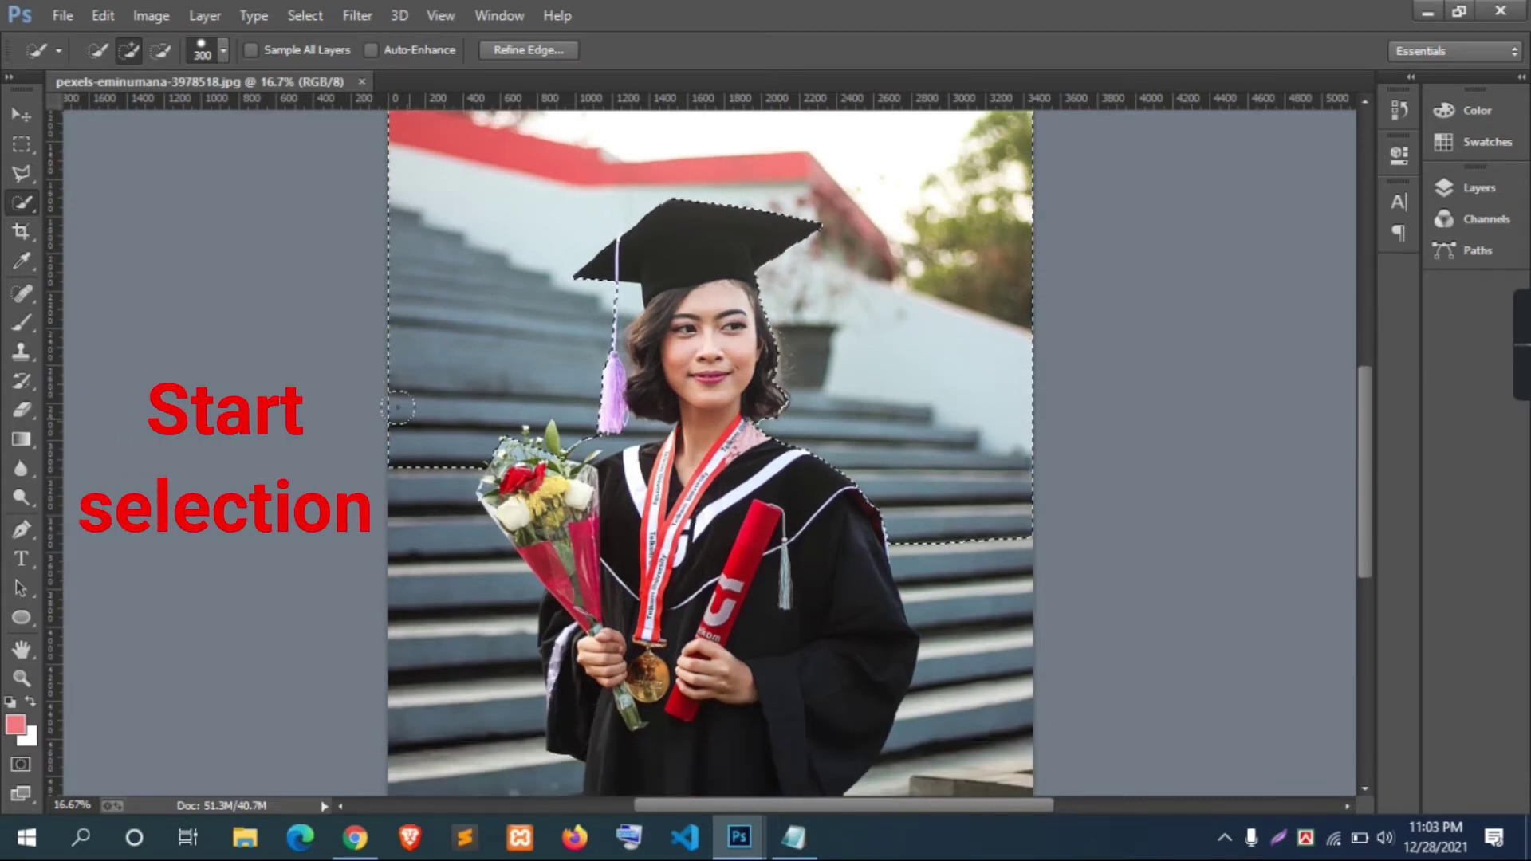
pyautogui.click(404, 476)
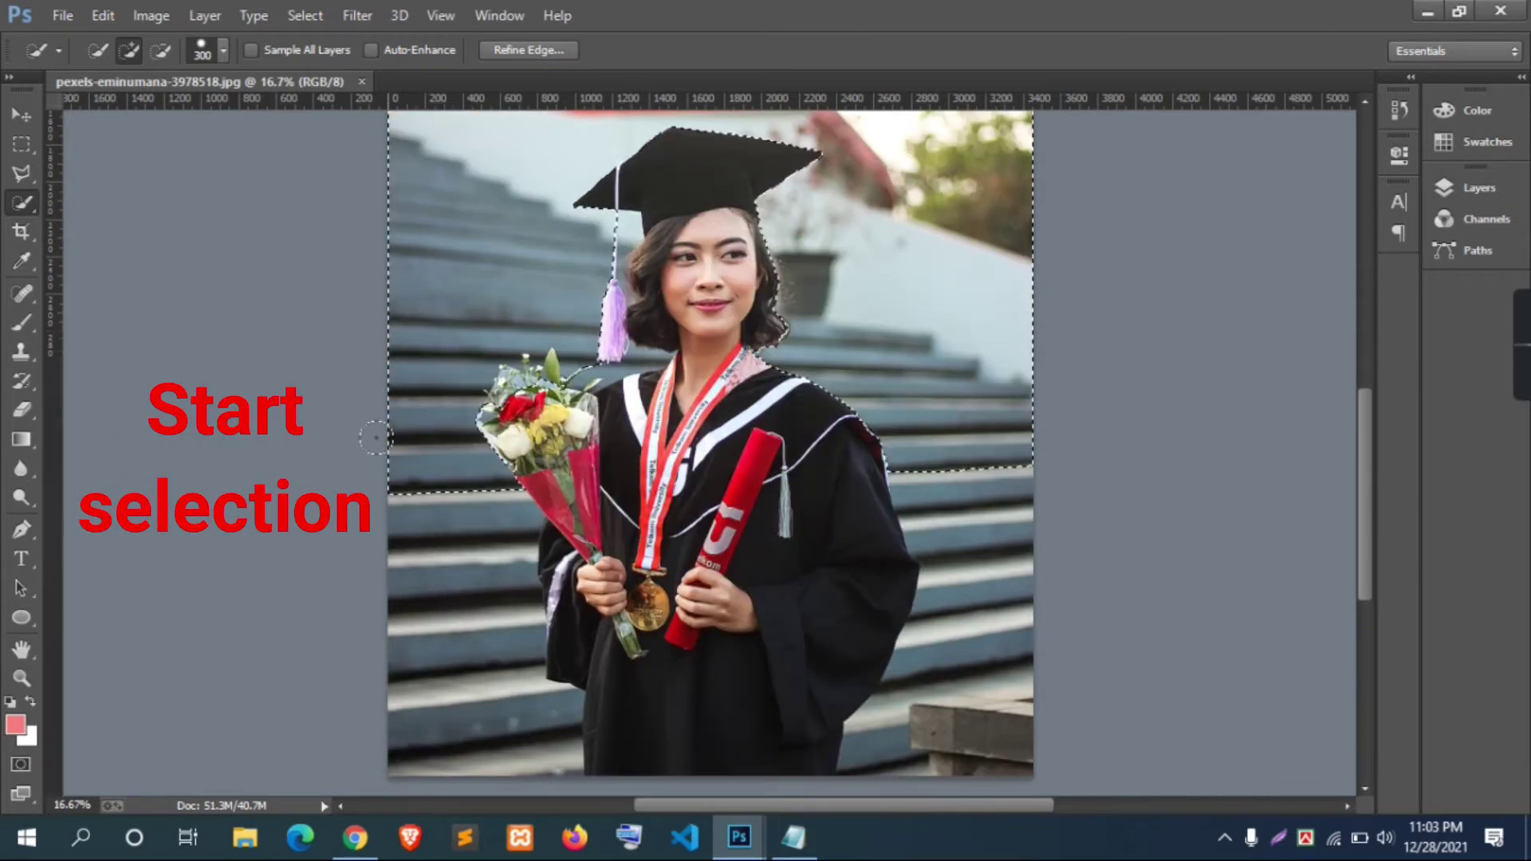
pyautogui.scroll(-2, 412, 454)
pyautogui.moveTo(411, 438)
pyautogui.mouseDown()
pyautogui.moveTo(452, 643)
pyautogui.moveTo(586, 534)
pyautogui.mouseUp()
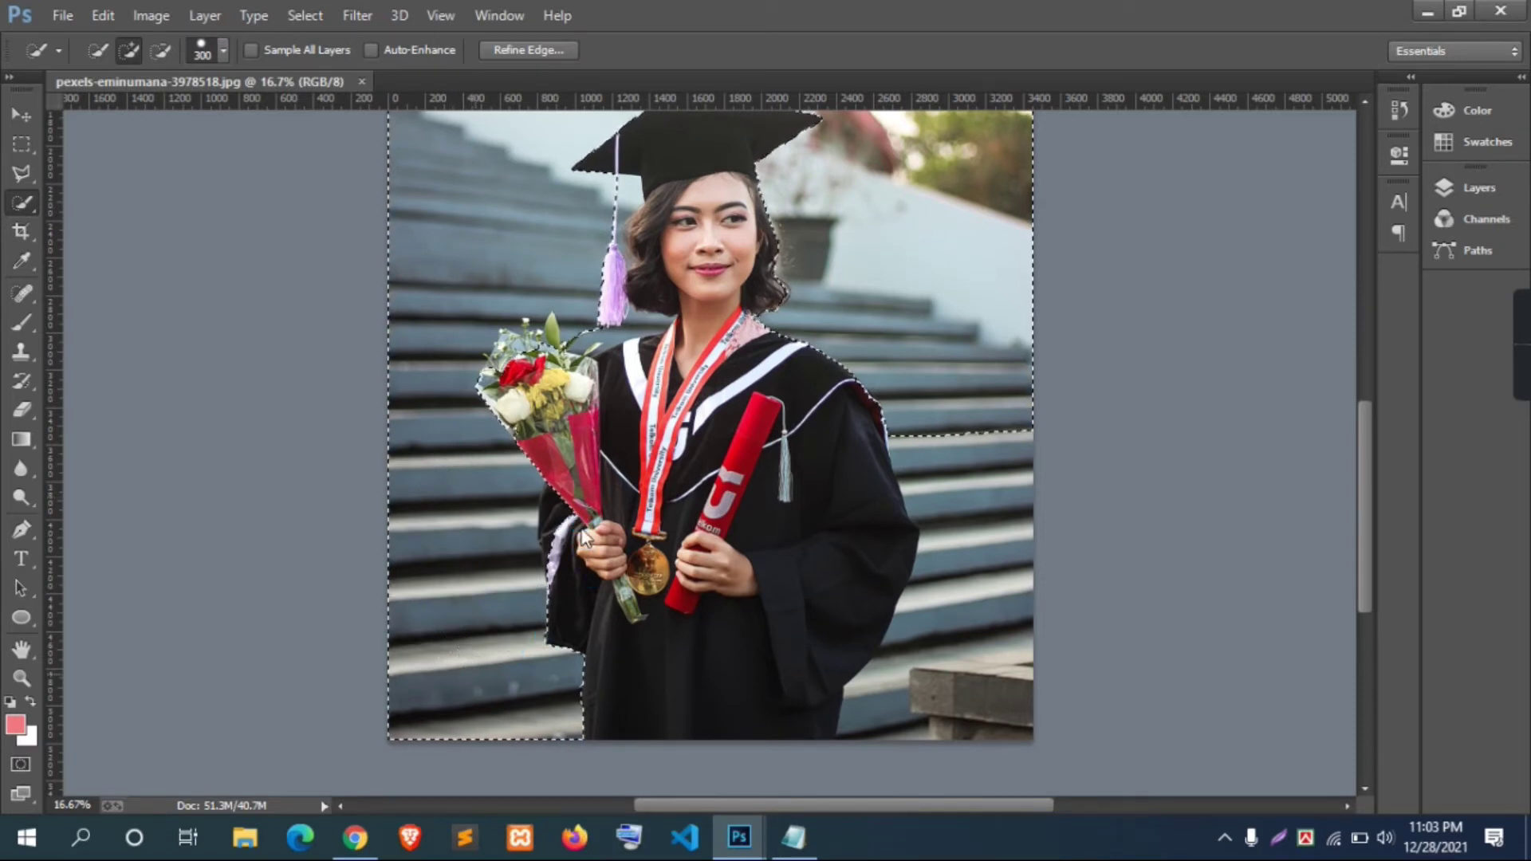
pyautogui.press('alt')
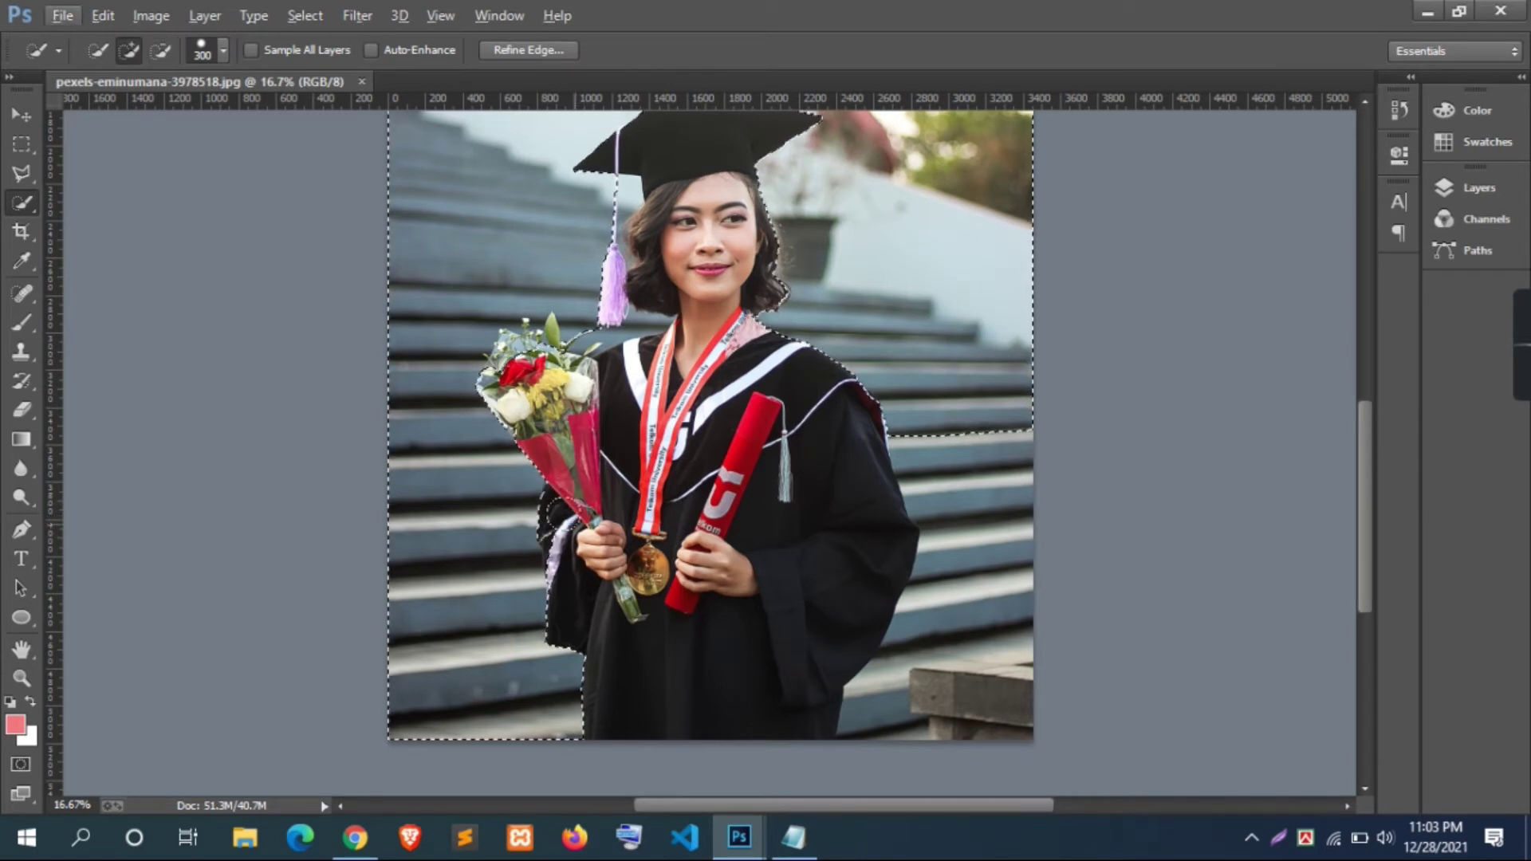
# - Subtract a stray spot near the robe and add the right-side stairs to the bottom
pyautogui.keyDown('alt'); pyautogui.click(558, 532); pyautogui.keyUp('alt')
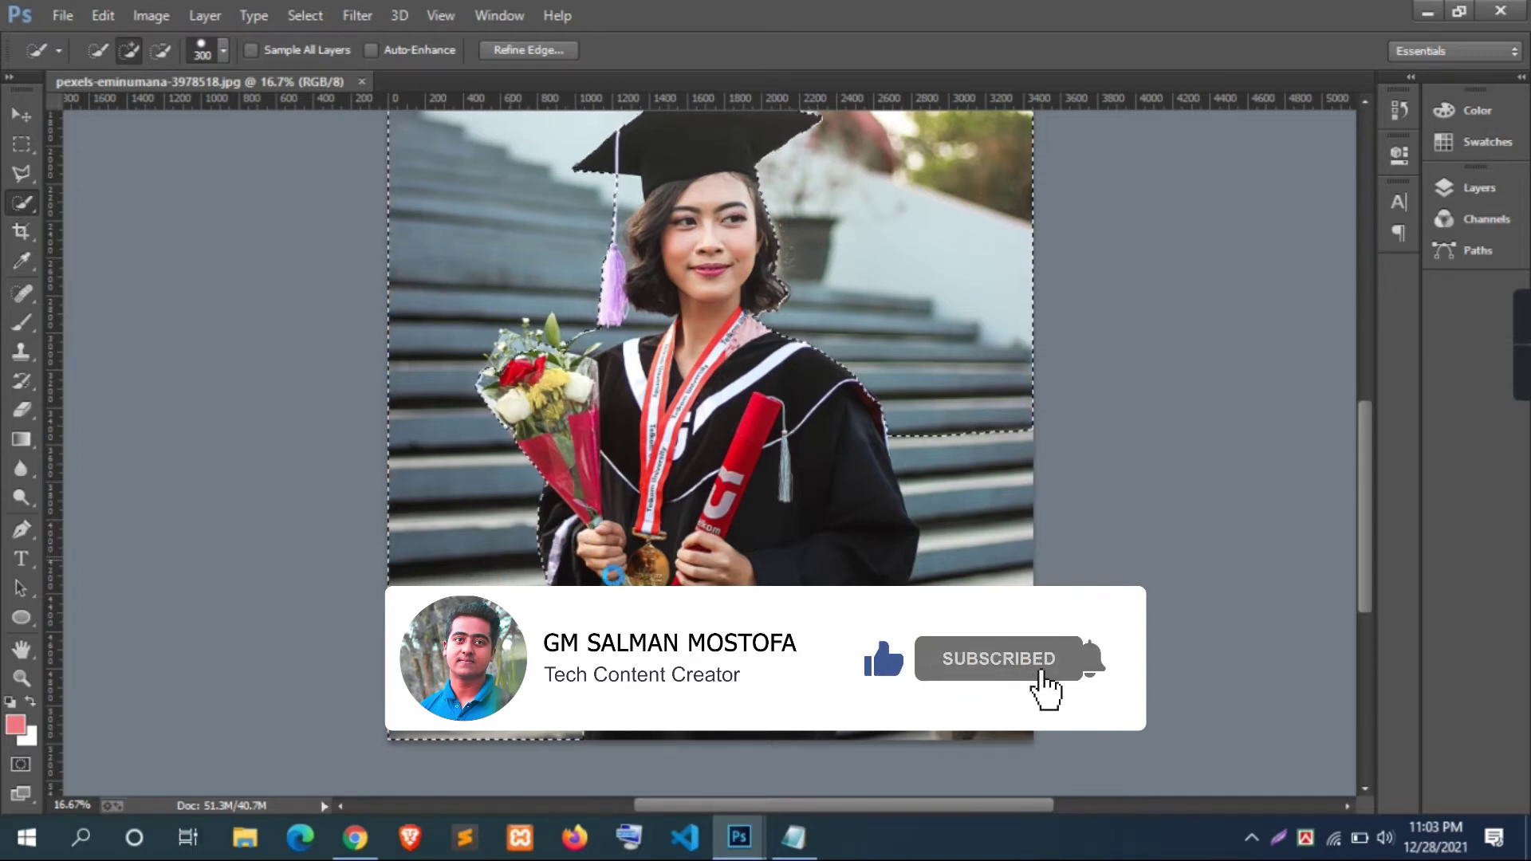
pyautogui.click(939, 457)
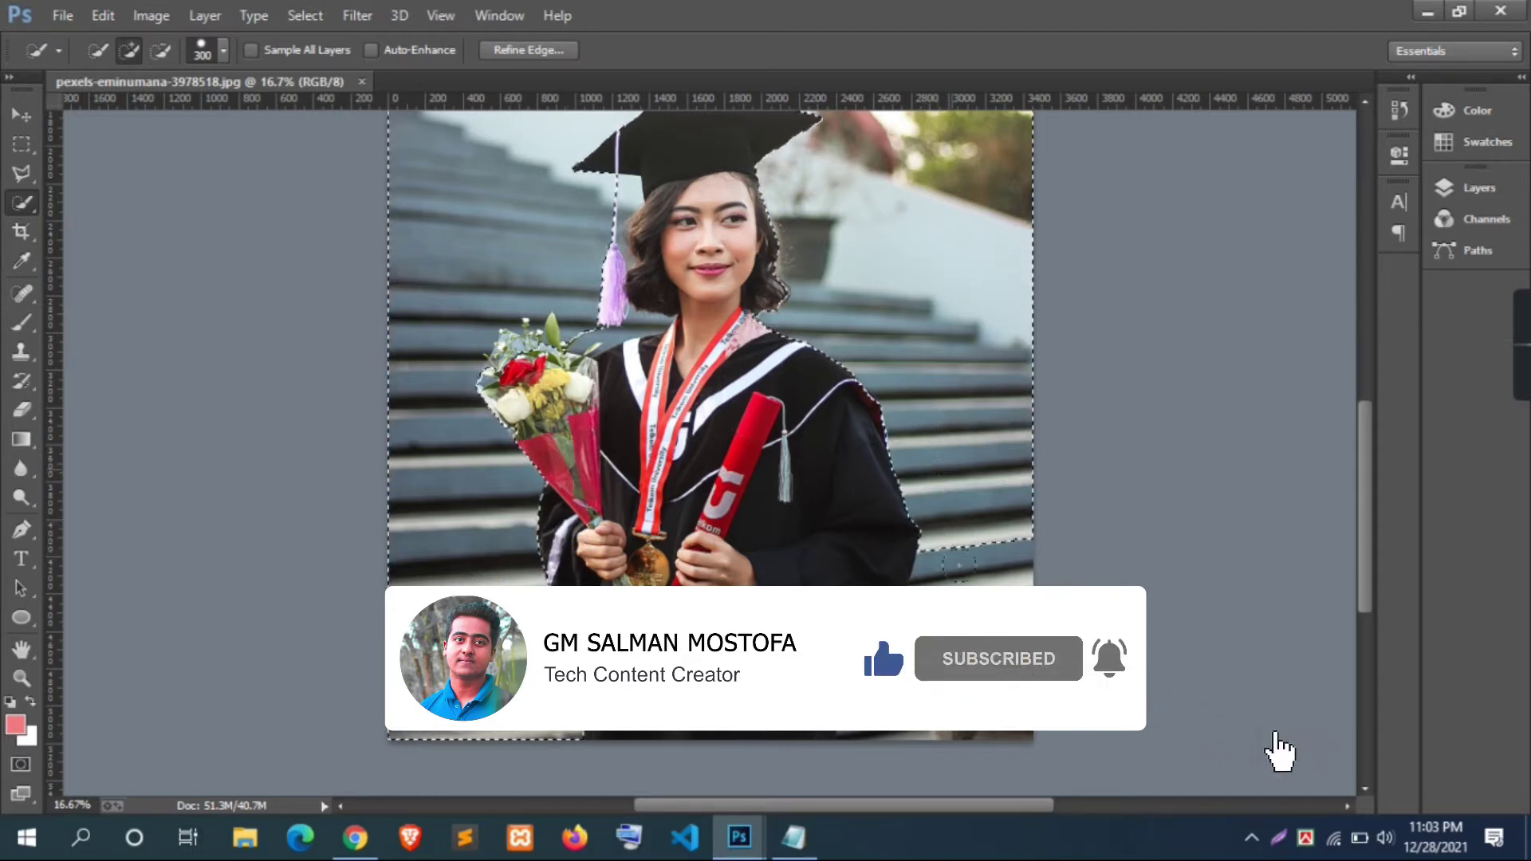
pyautogui.moveTo(939, 457); pyautogui.dragTo(892, 692)
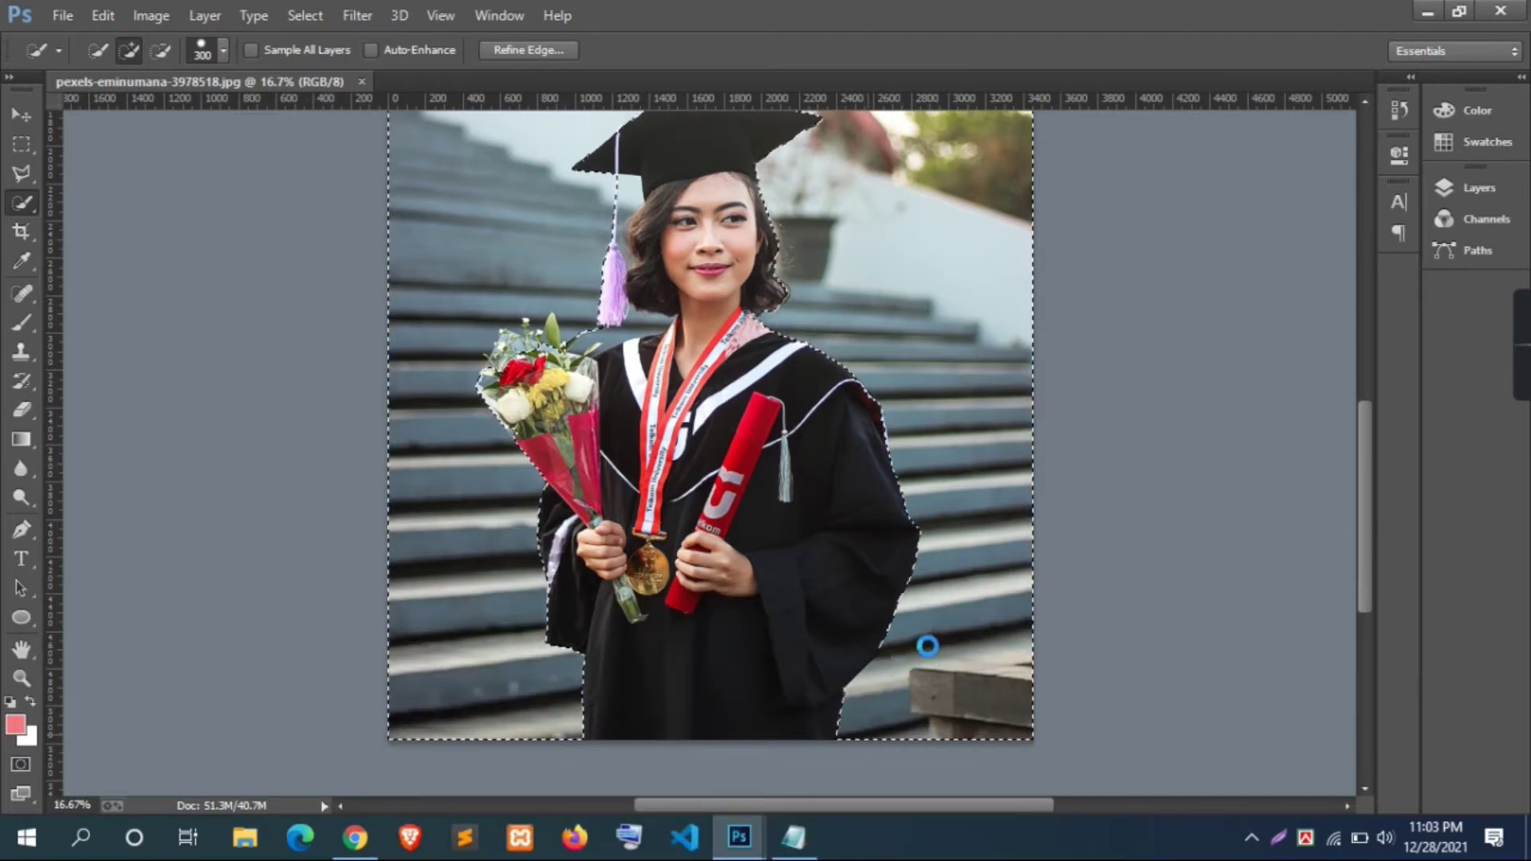
# - Zoom in on the head and, with a smaller brush, refine the selection along the hair
pyautogui.scroll(3, 923, 630)
pyautogui.scroll(1, 923, 622)
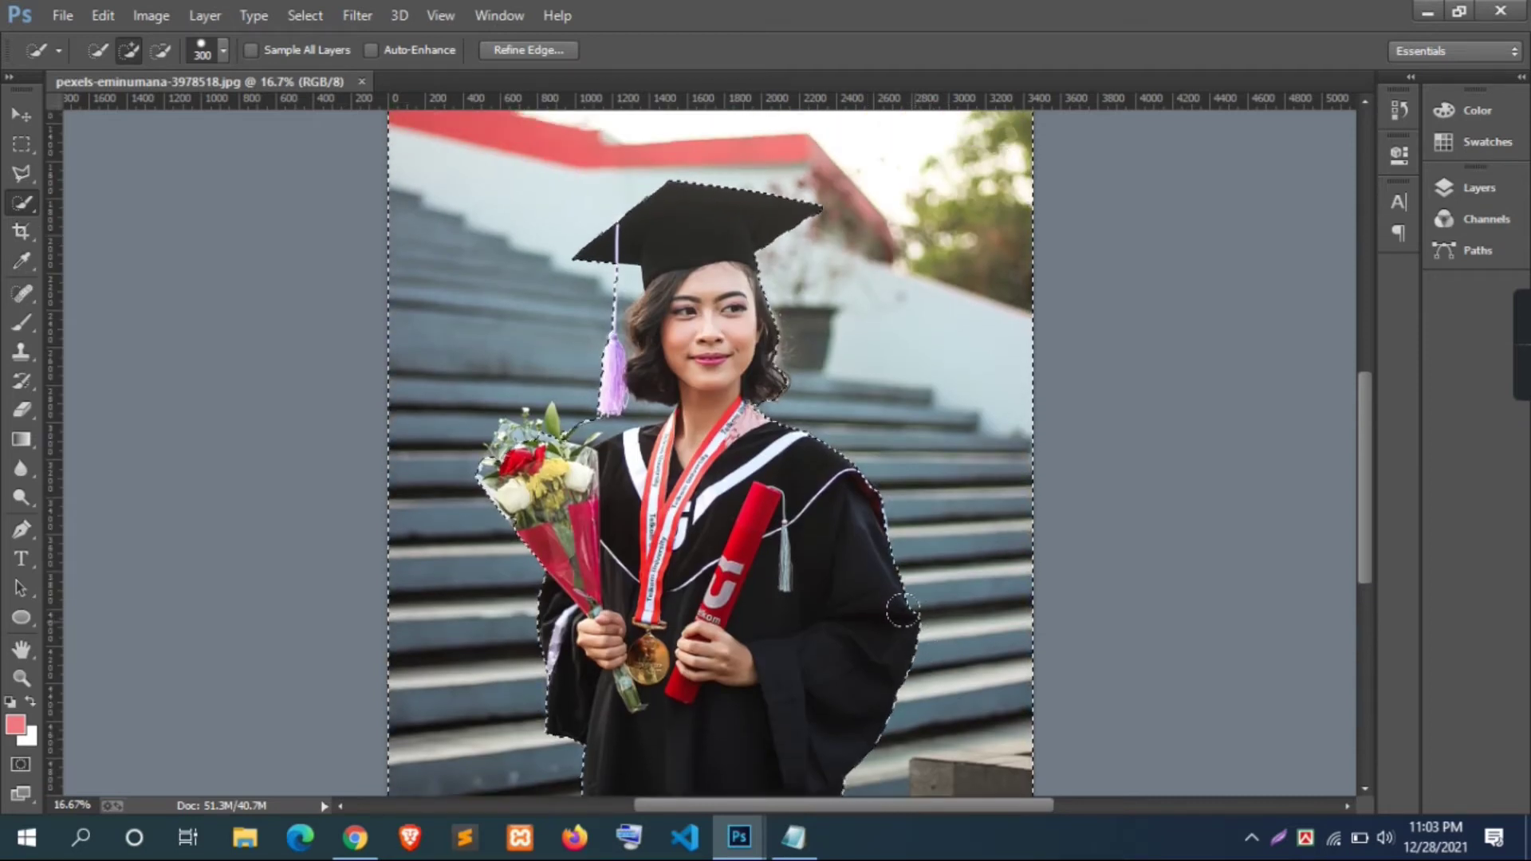
pyautogui.hotkey('ctrl', '+')
pyautogui.hotkey('ctrl', '+')
pyautogui.scroll(1, 925, 634)
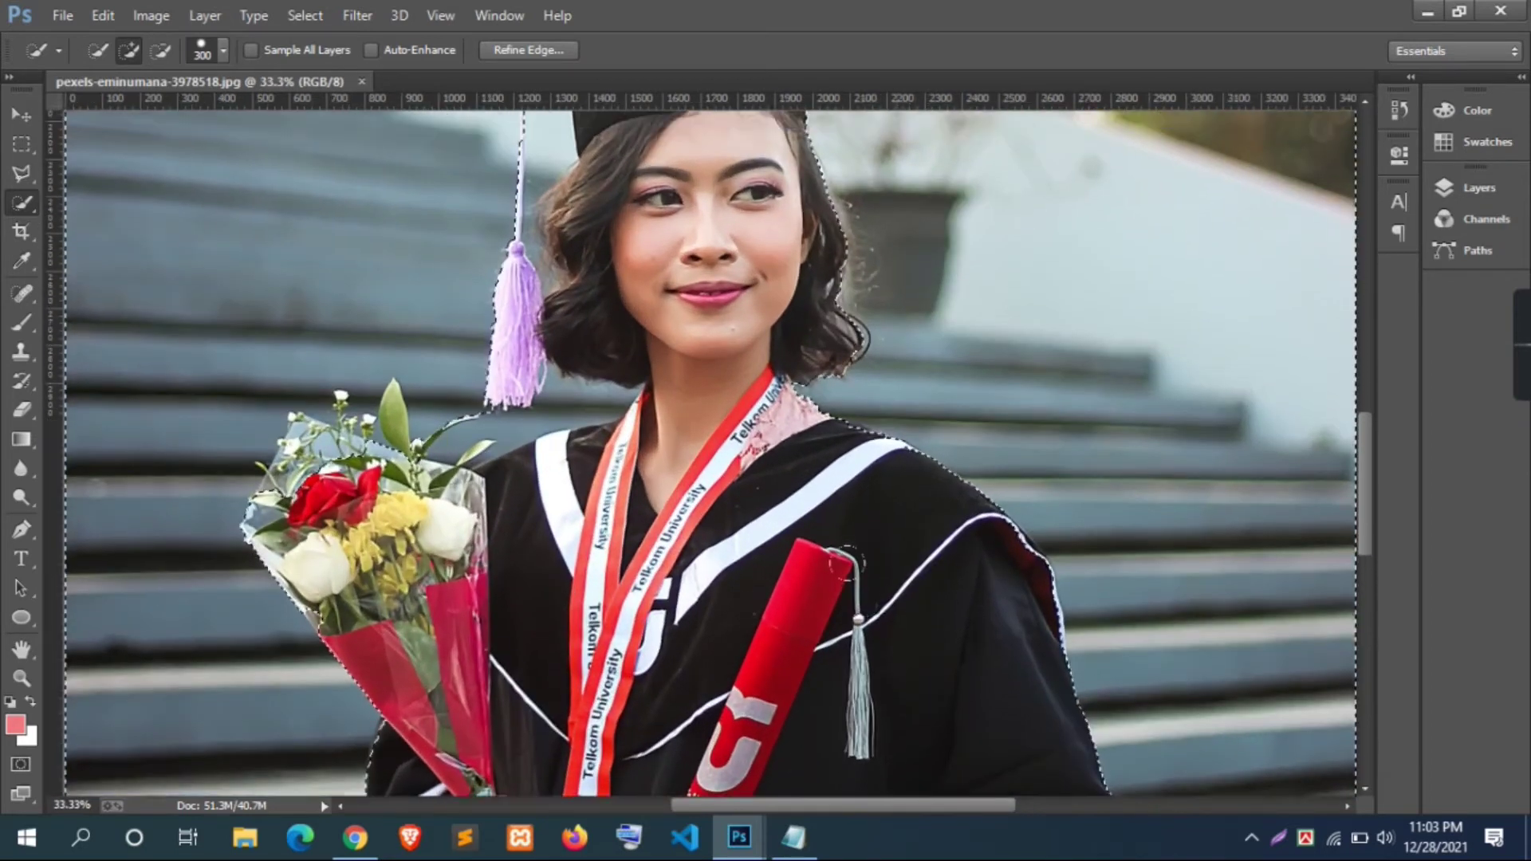
pyautogui.scroll(3, 925, 634)
pyautogui.scroll(2, 519, 318)
pyautogui.press('[')
pyautogui.press('[')
pyautogui.press('[')
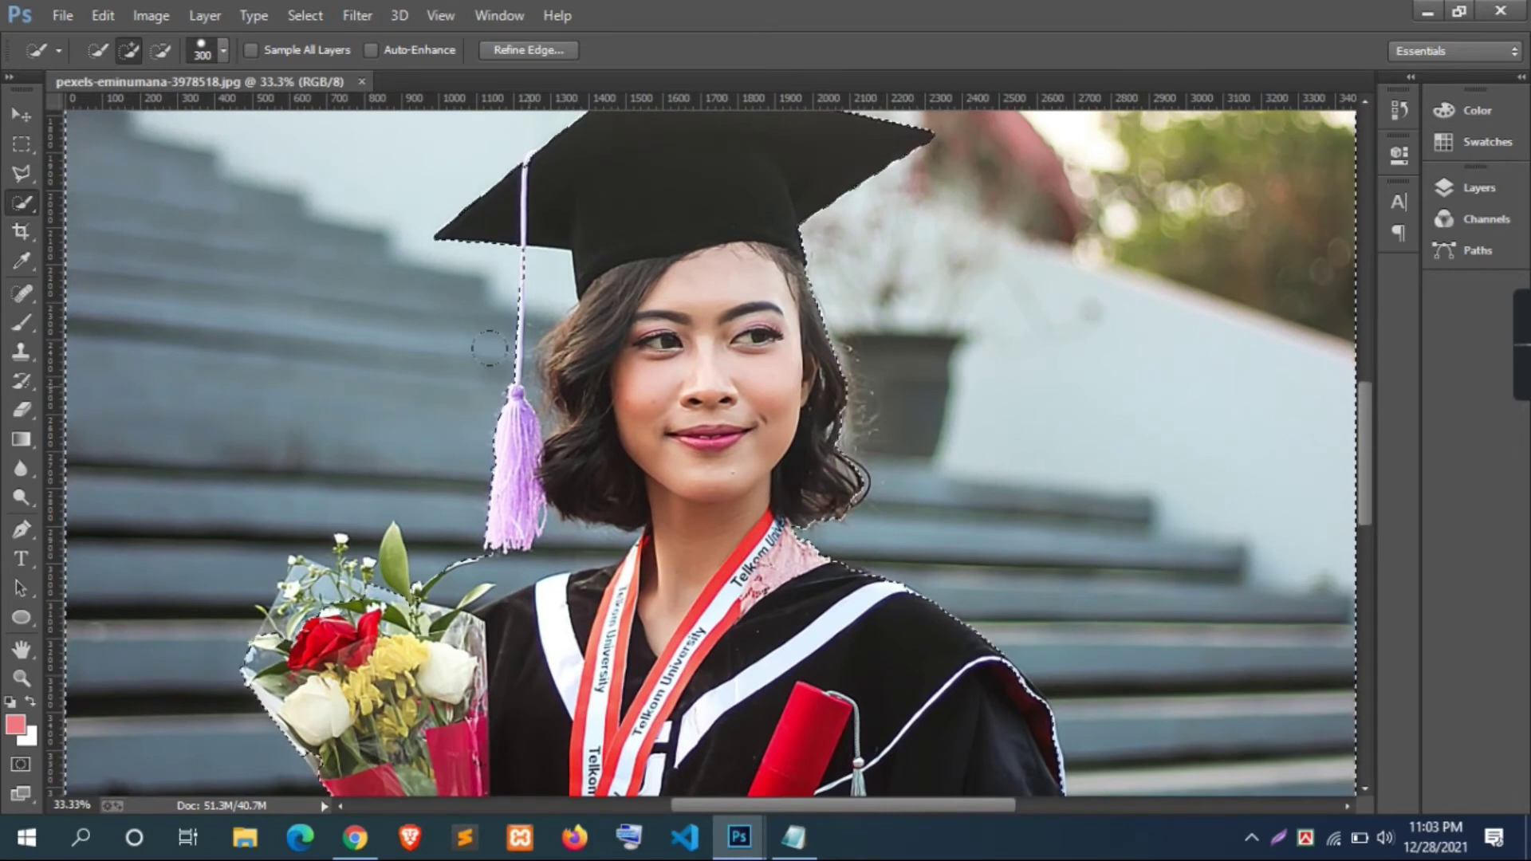
pyautogui.press('[')
pyautogui.press('[')
pyautogui.press('[')
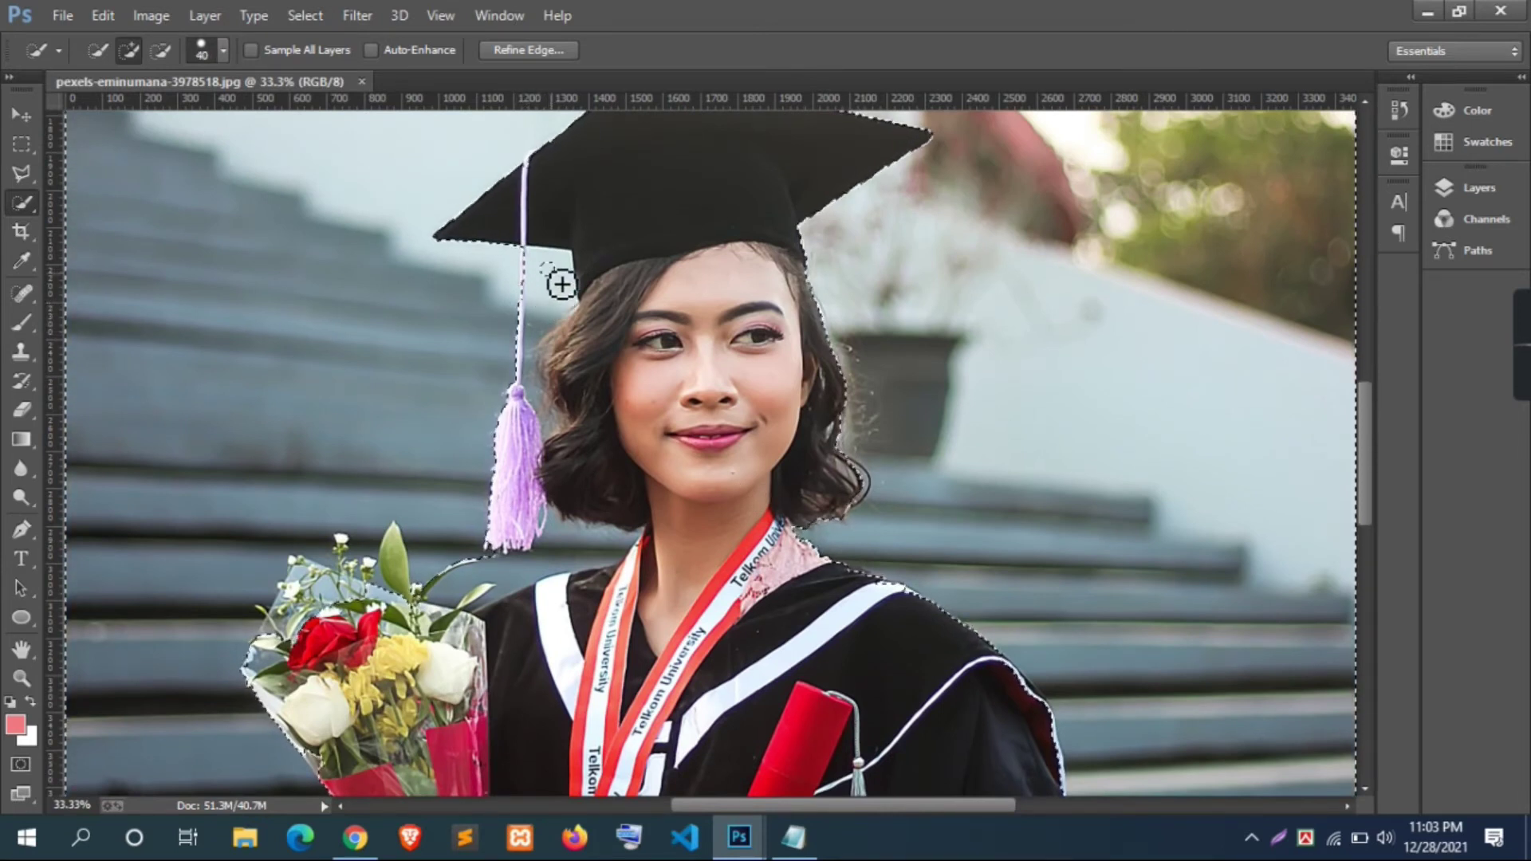
pyautogui.keyDown('alt'); pyautogui.click(544, 305); pyautogui.keyUp('alt')
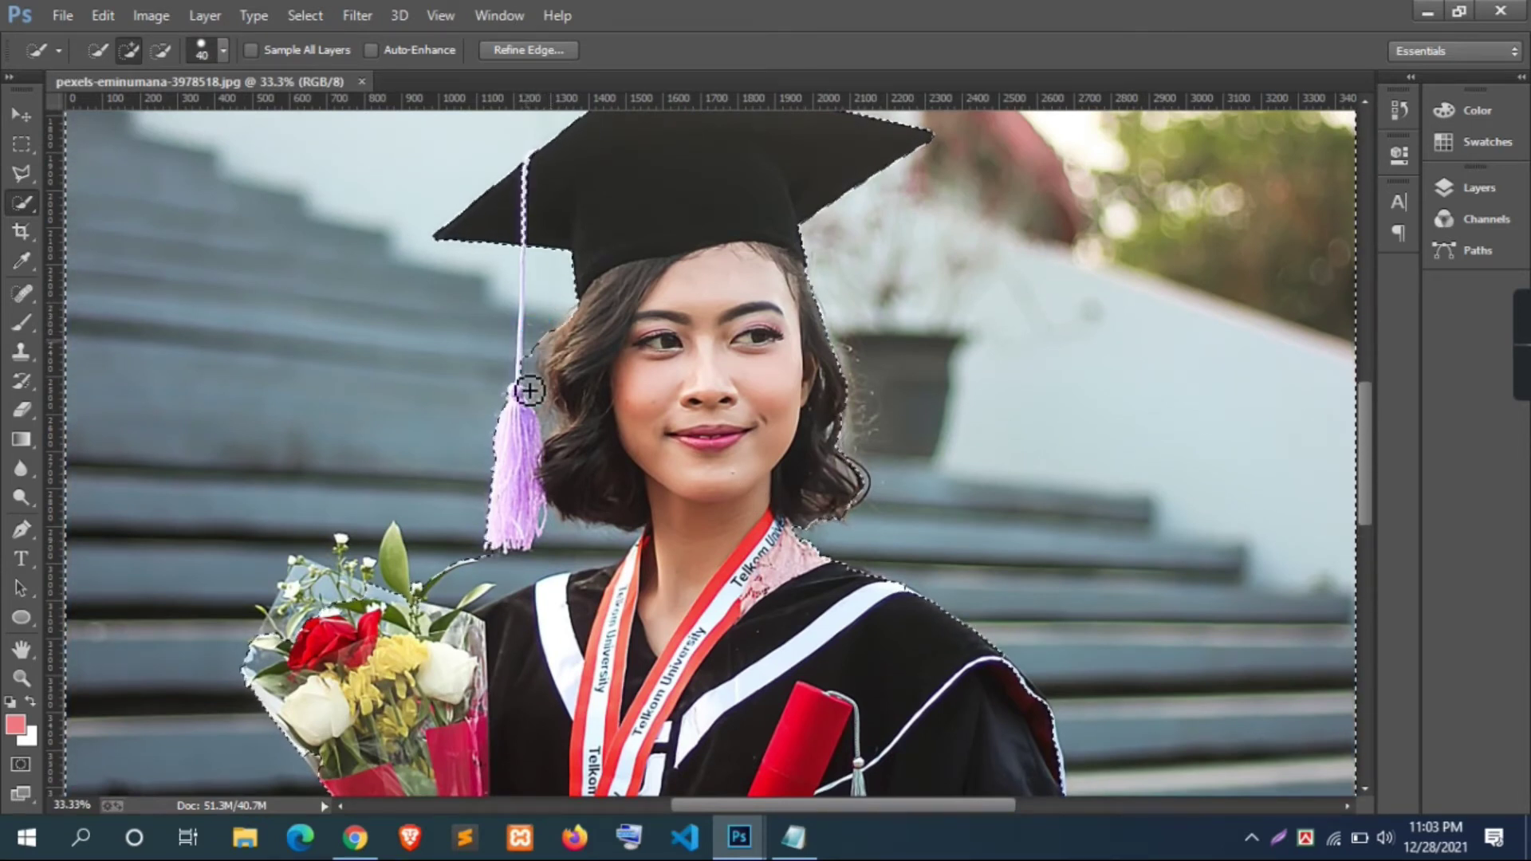
pyautogui.moveTo(543, 276)
pyautogui.mouseDown()
pyautogui.moveTo(537, 392)
pyautogui.moveTo(565, 358)
pyautogui.mouseUp()
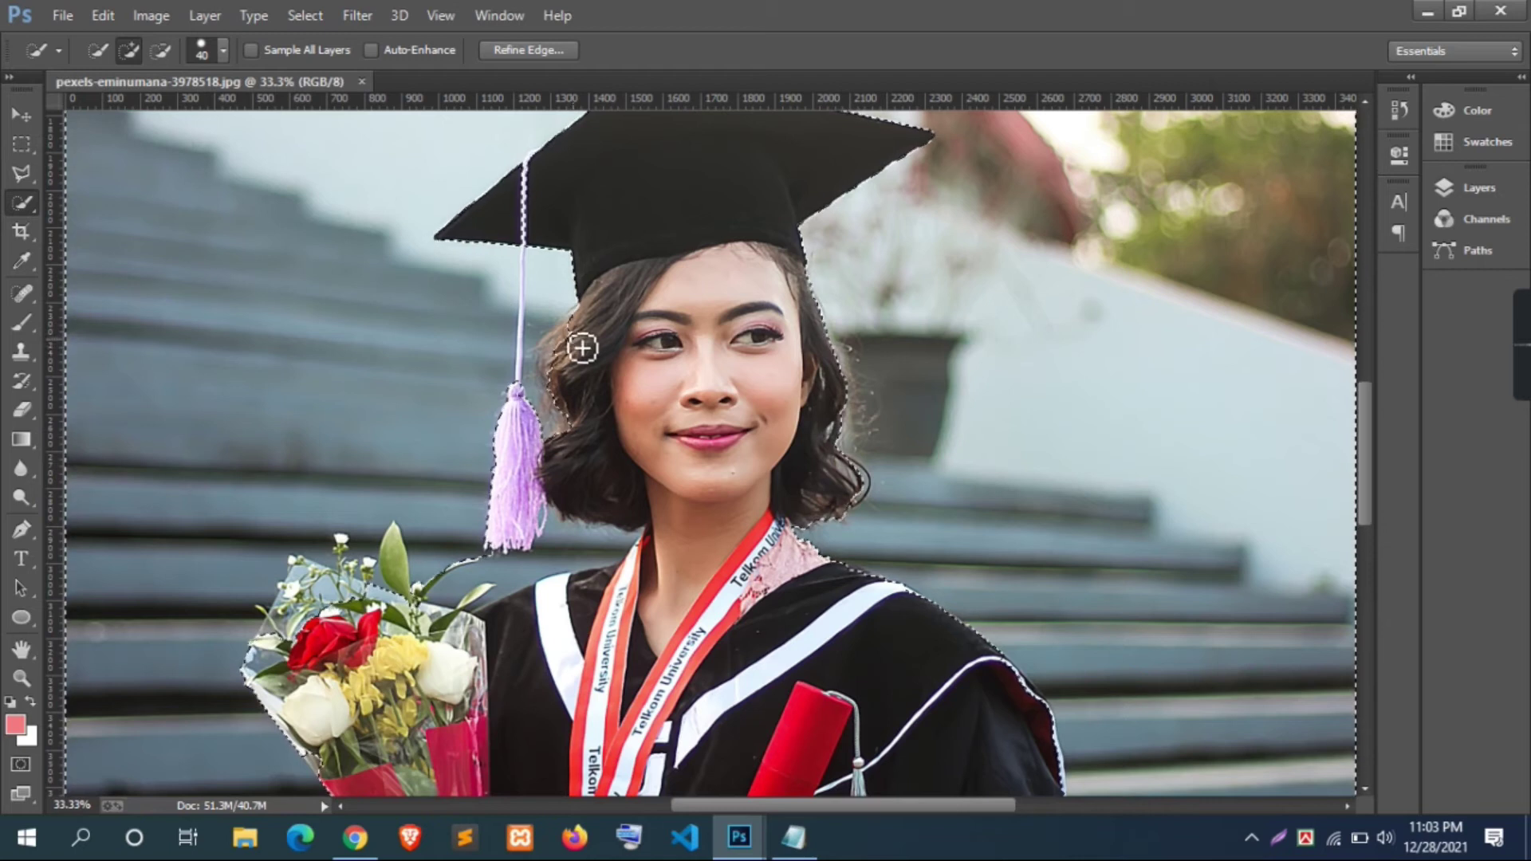
pyautogui.press('alt')
pyautogui.moveTo(571, 364)
pyautogui.mouseDown()
pyautogui.moveTo(564, 342)
pyautogui.moveTo(579, 338)
pyautogui.moveTo(560, 405)
pyautogui.mouseUp()
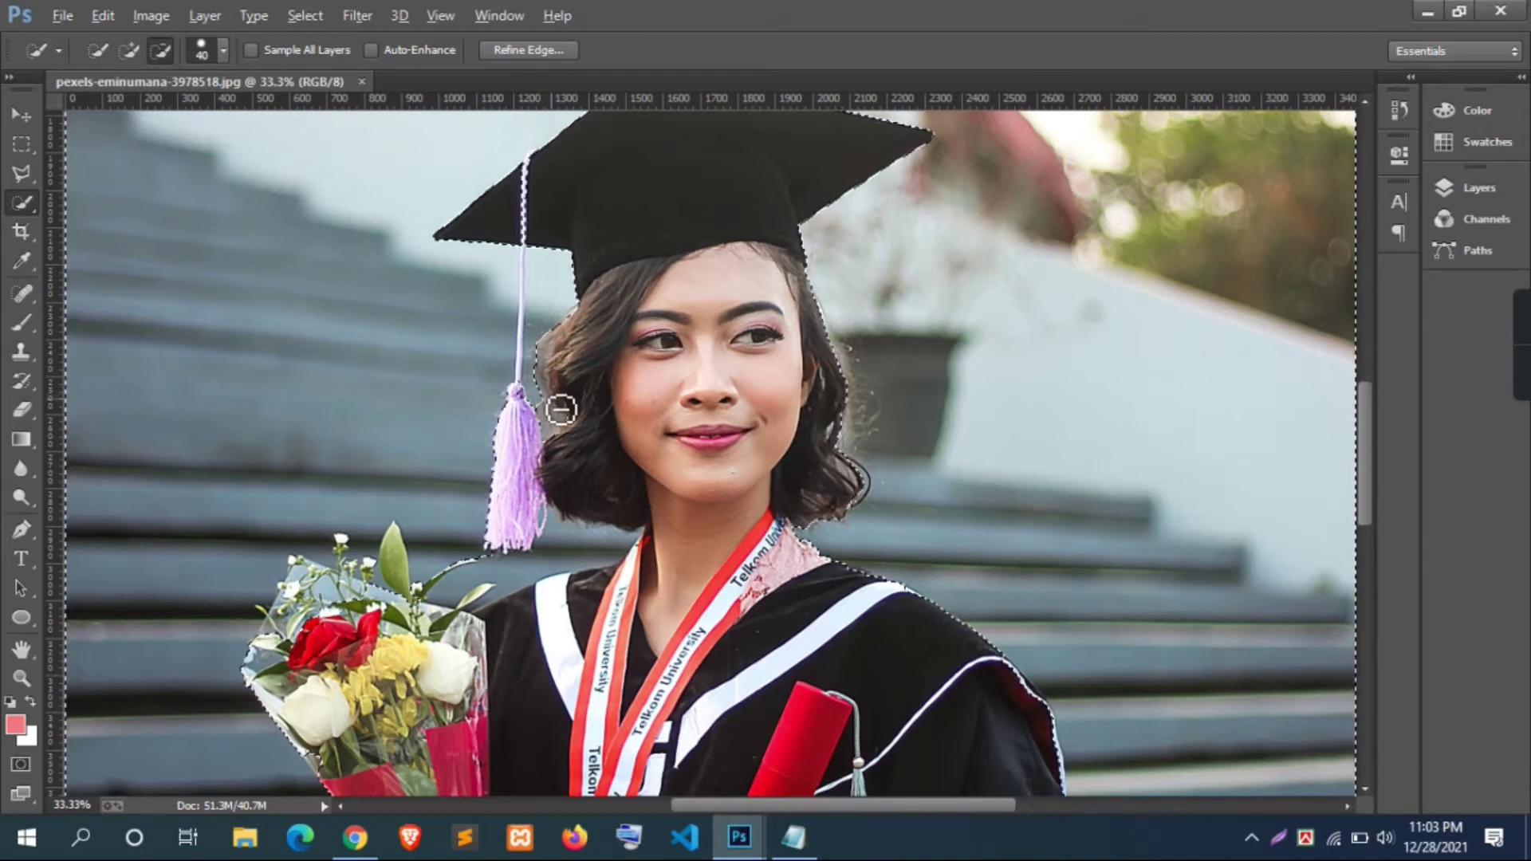
# - Use a tiny brush to clean up the selection around the tassel cord, then zoom out
pyautogui.scroll(-1, 552, 558)
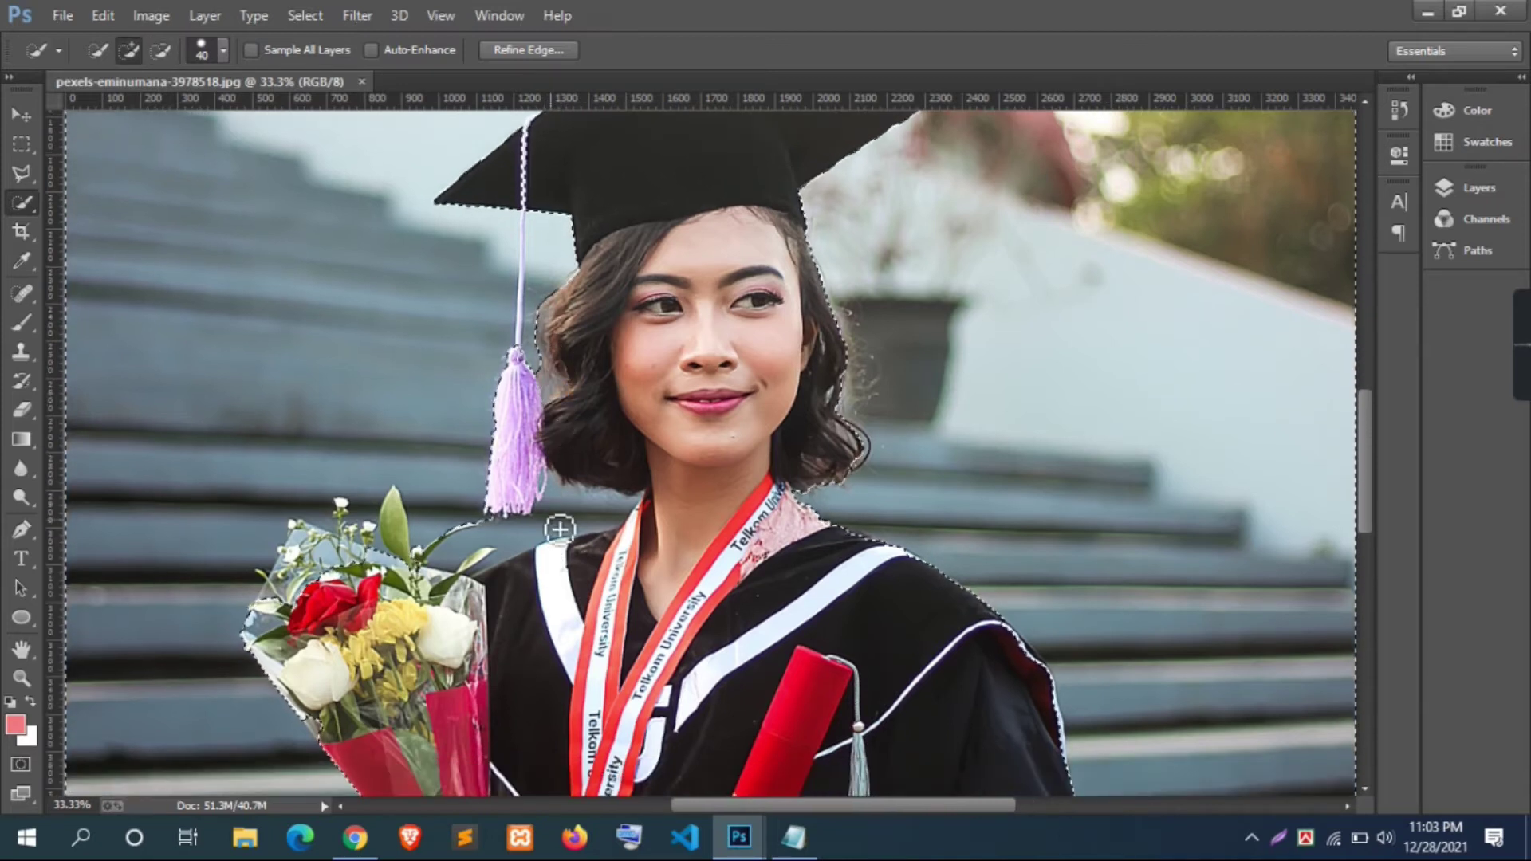
pyautogui.moveTo(557, 523); pyautogui.dragTo(572, 505)
pyautogui.hotkey('ctrl', 'z')
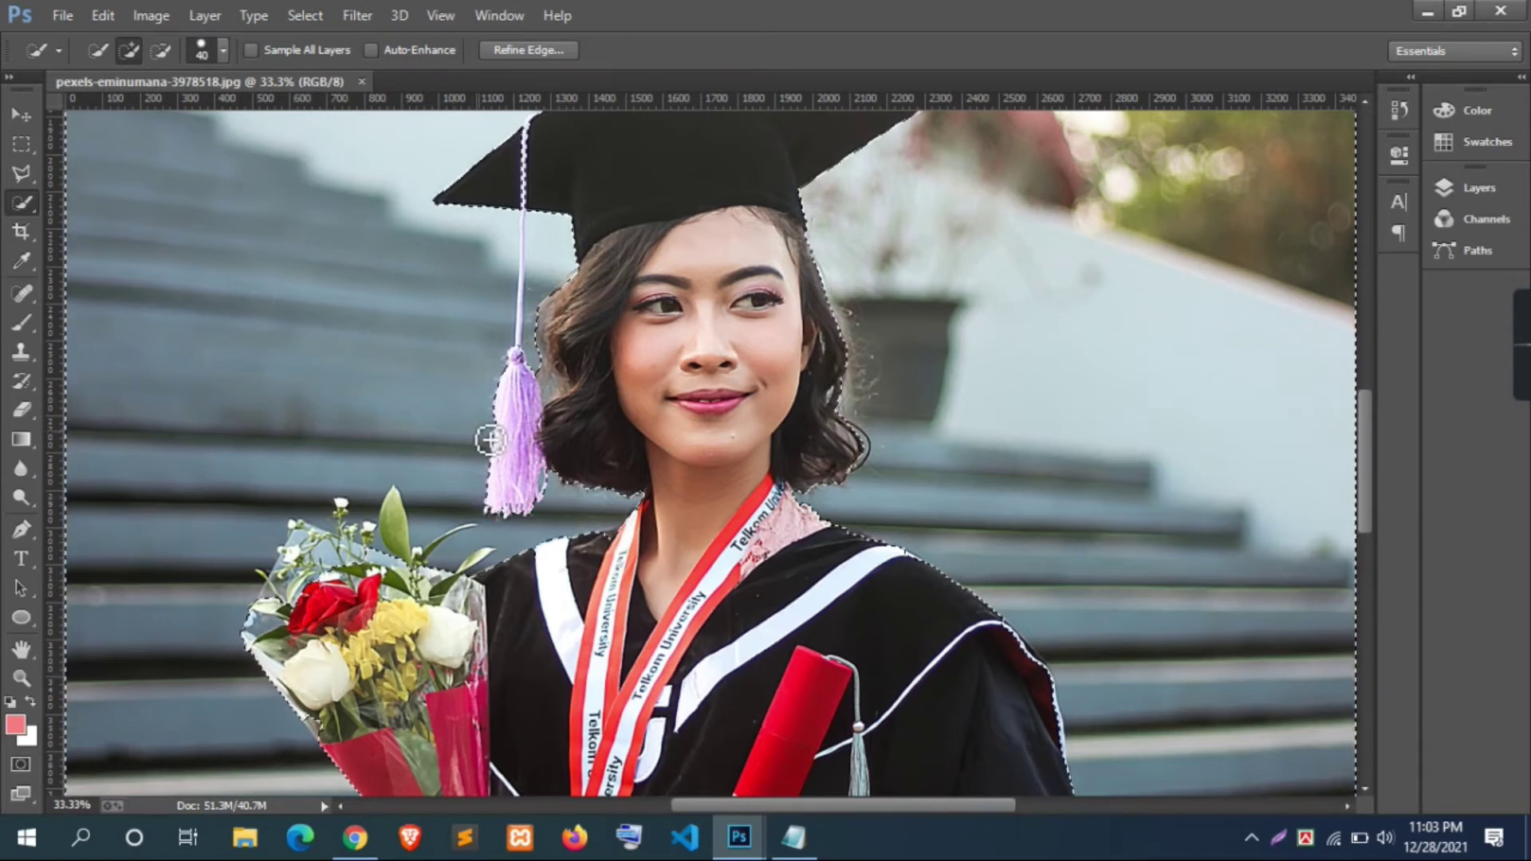
pyautogui.scroll(1, 508, 431)
pyautogui.press('[')
pyautogui.press('[')
pyautogui.press('[')
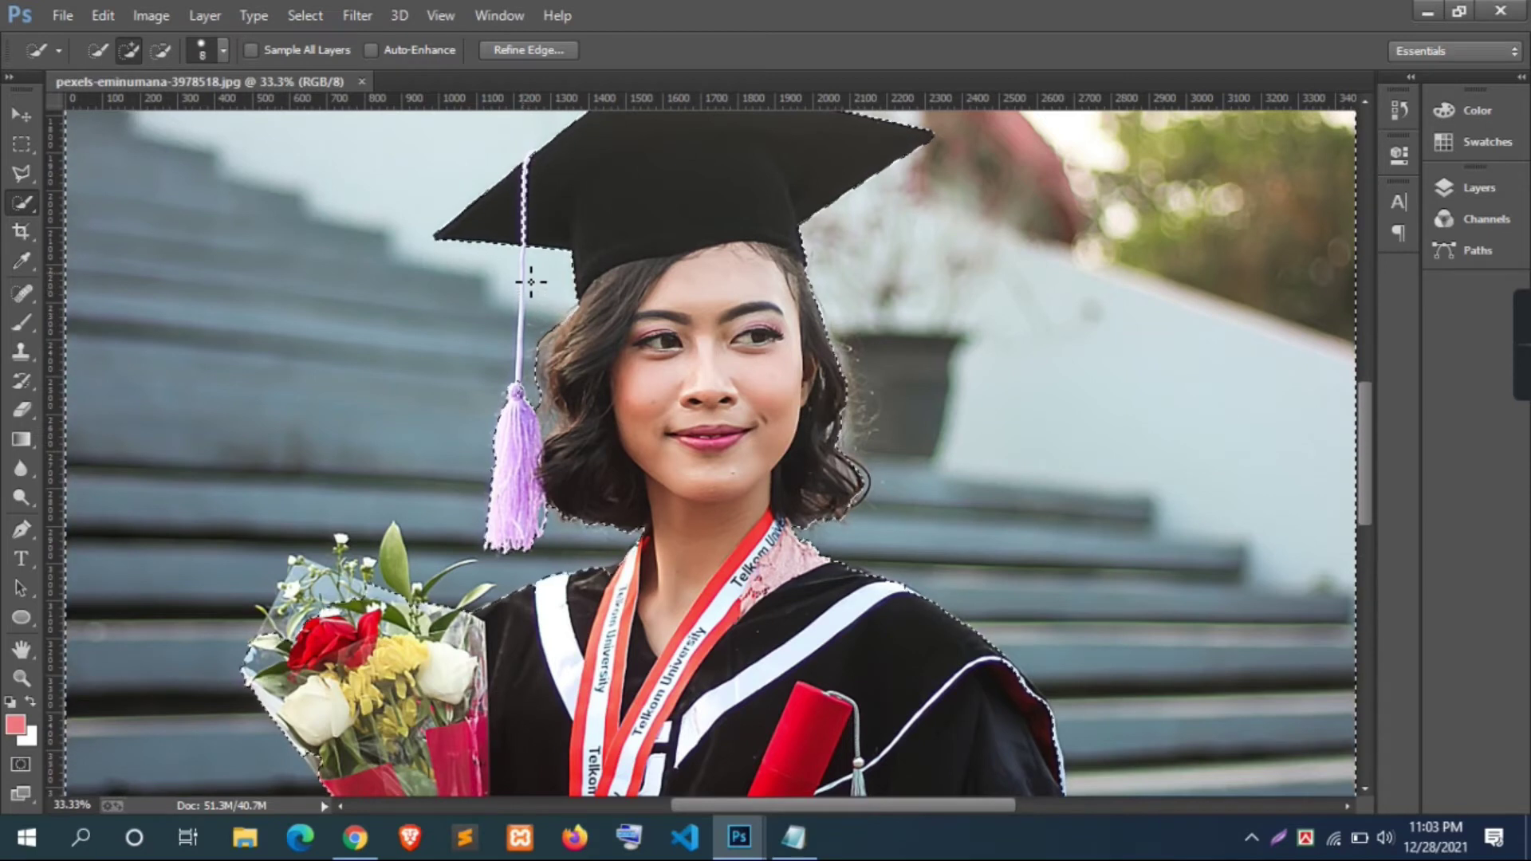
pyautogui.press('alt')
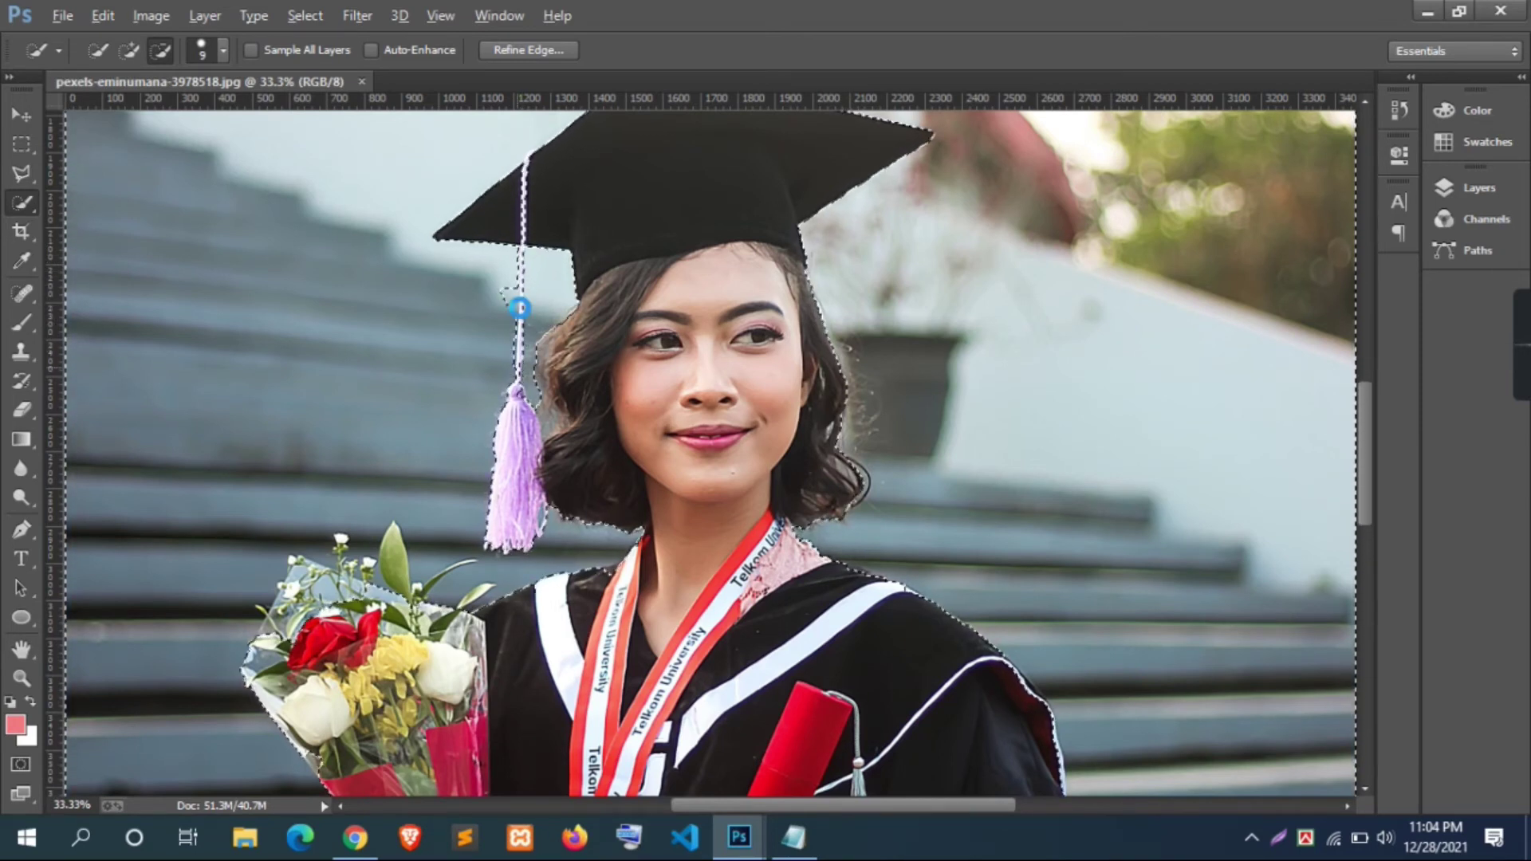
pyautogui.keyDown('alt'); pyautogui.click(519, 300); pyautogui.keyUp('alt')
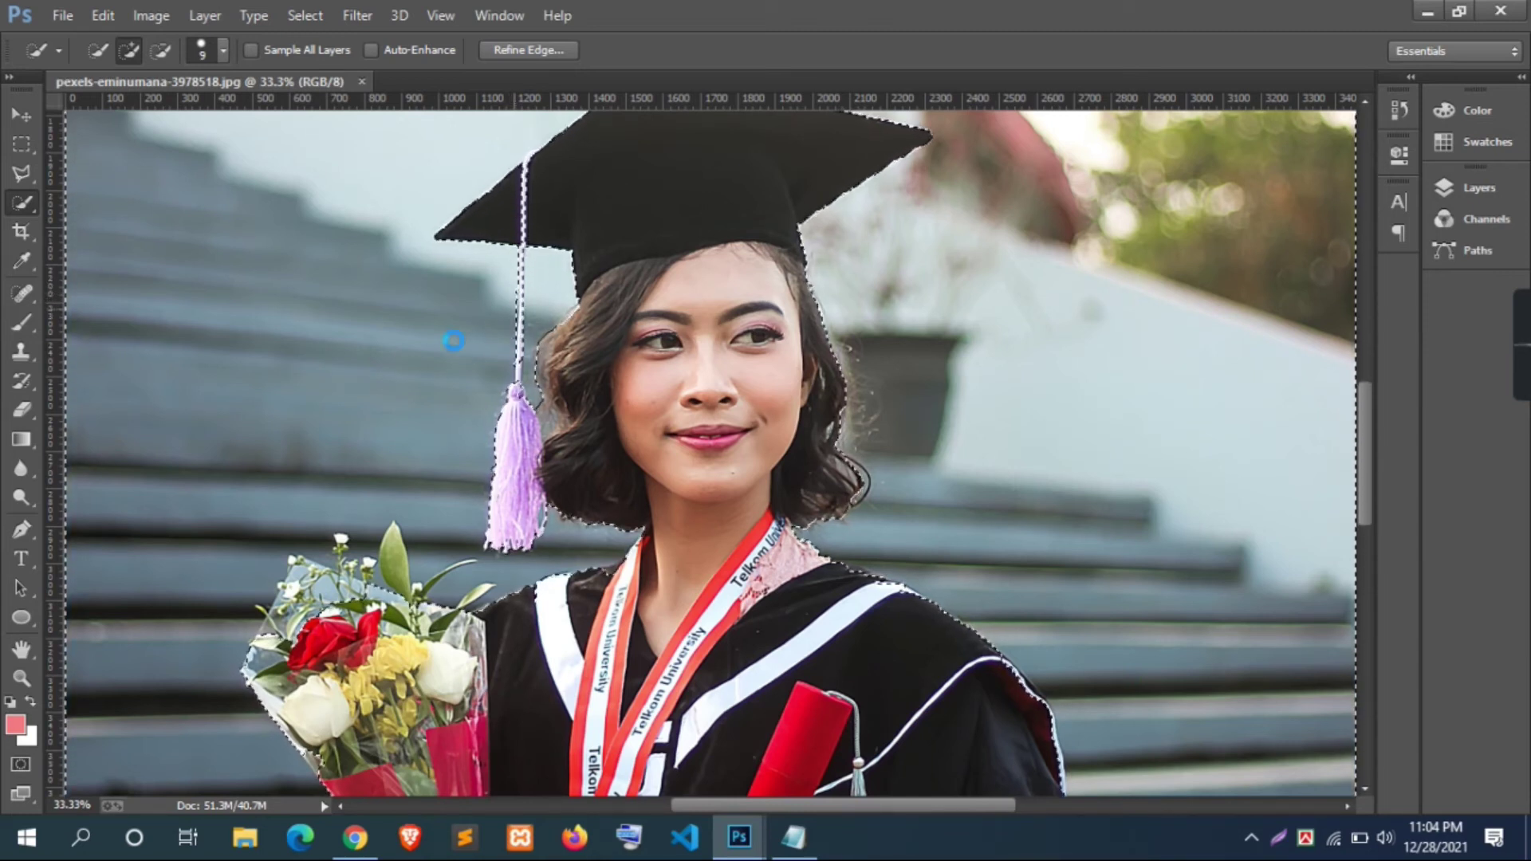
pyautogui.scroll(-1, 533, 460)
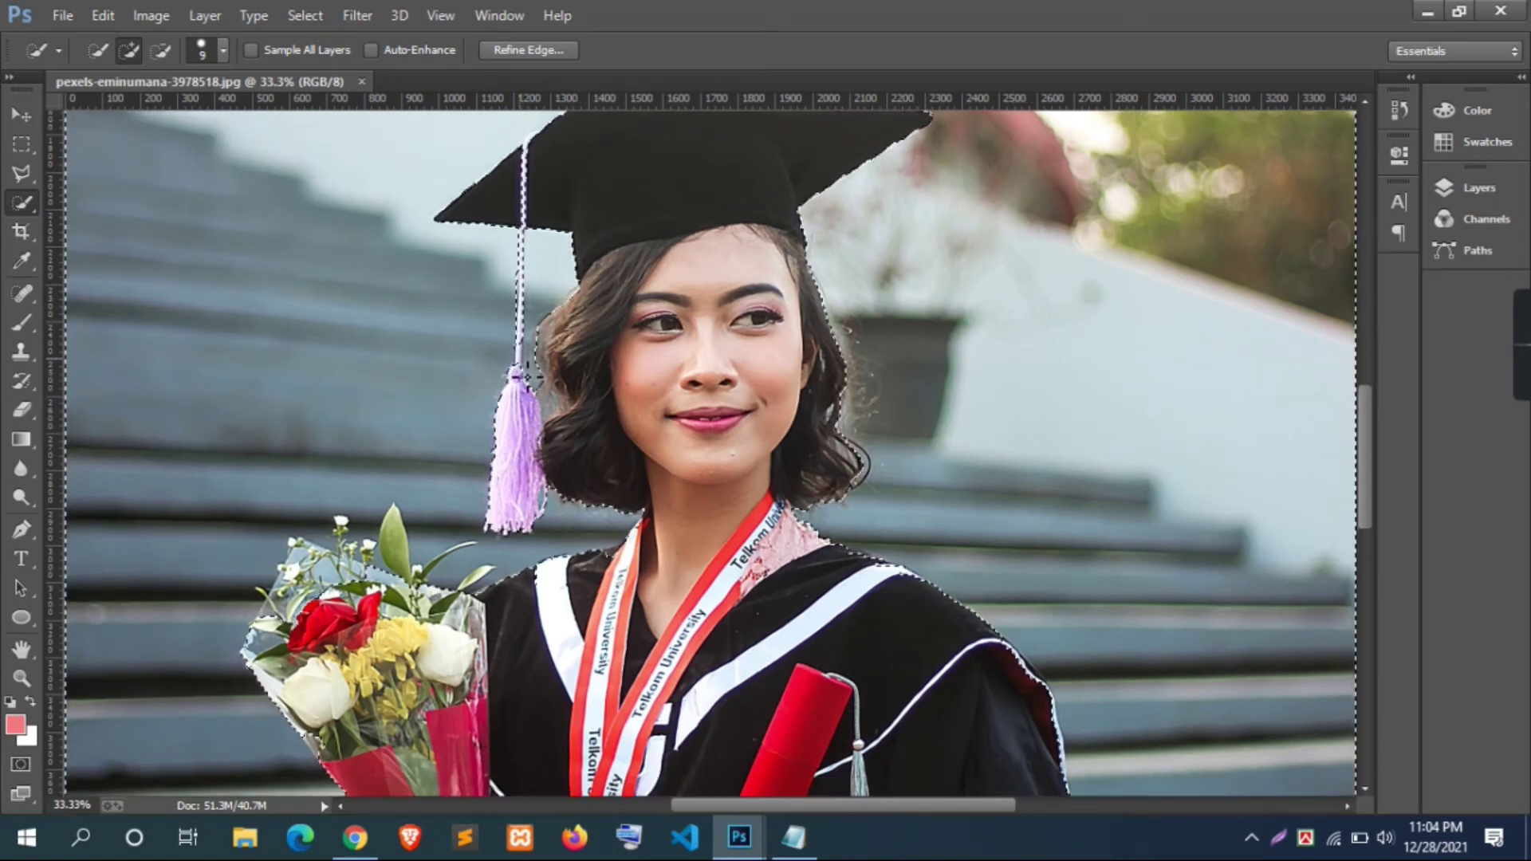
pyautogui.click(517, 343)
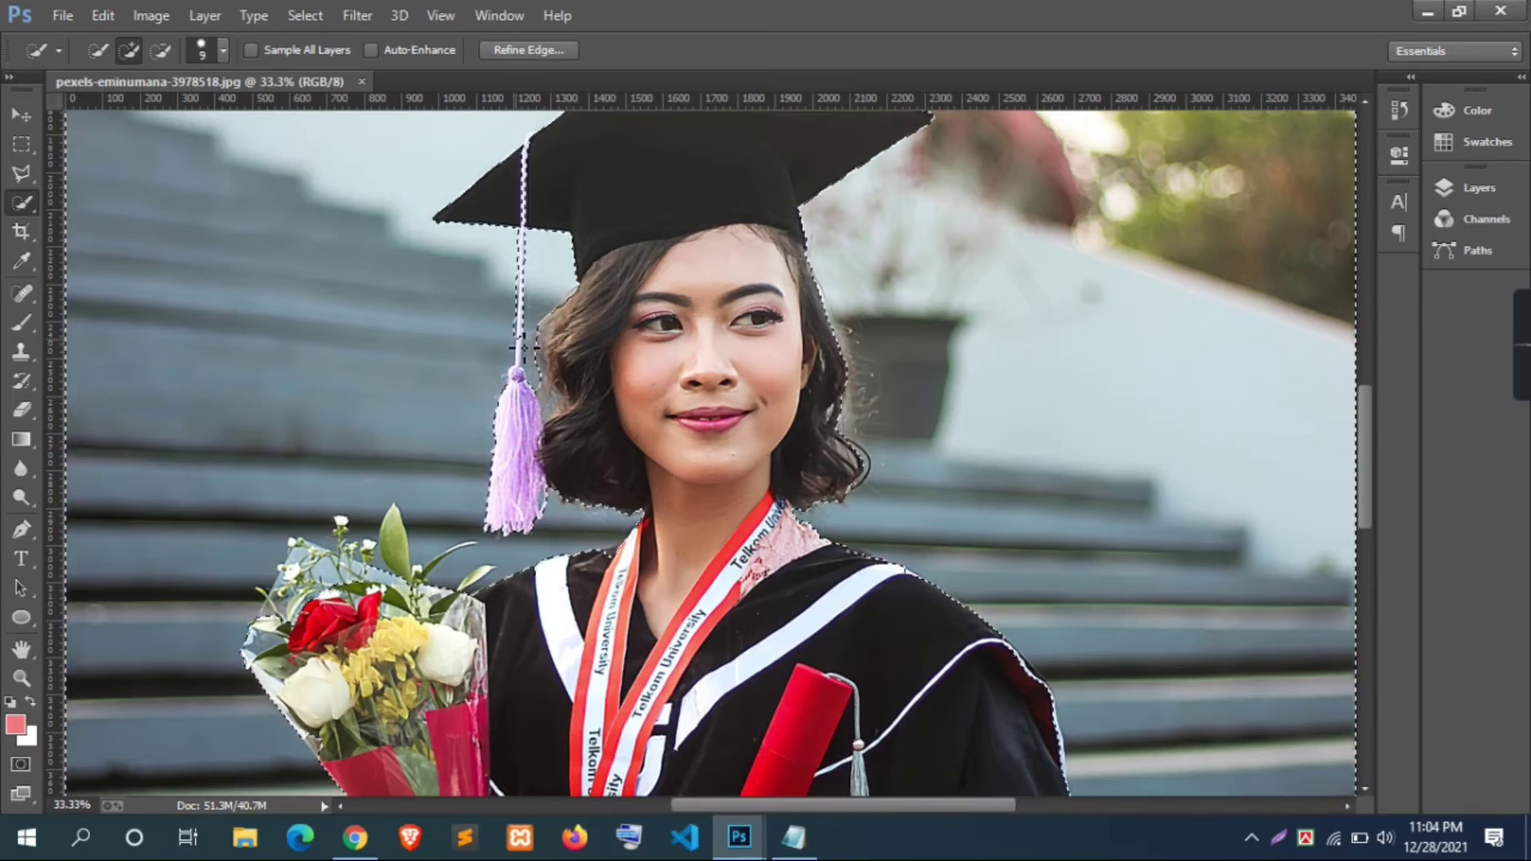
pyautogui.press('alt')
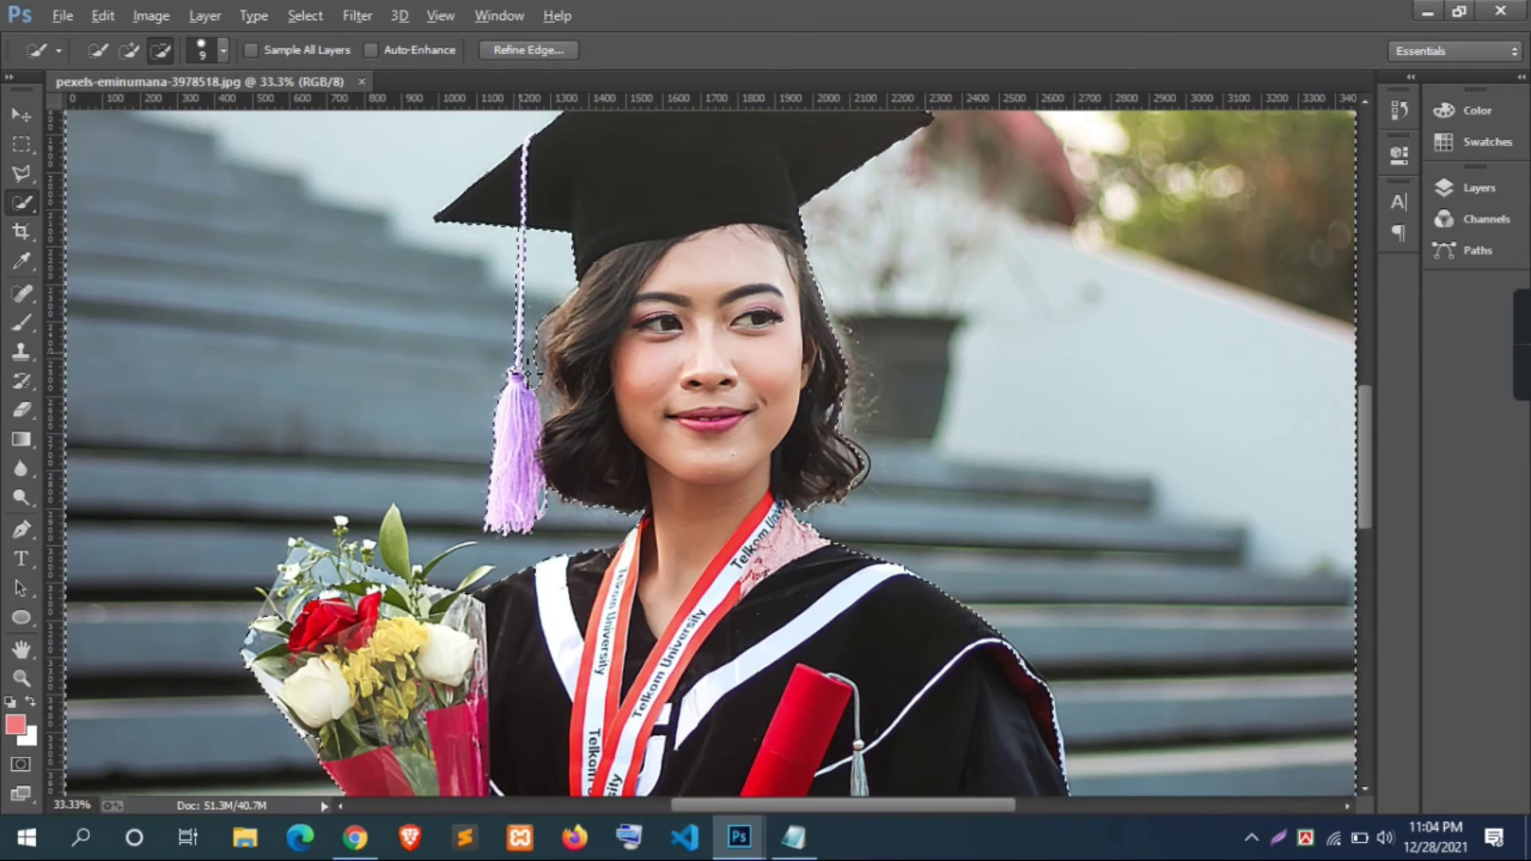
pyautogui.scroll(-1, 545, 444)
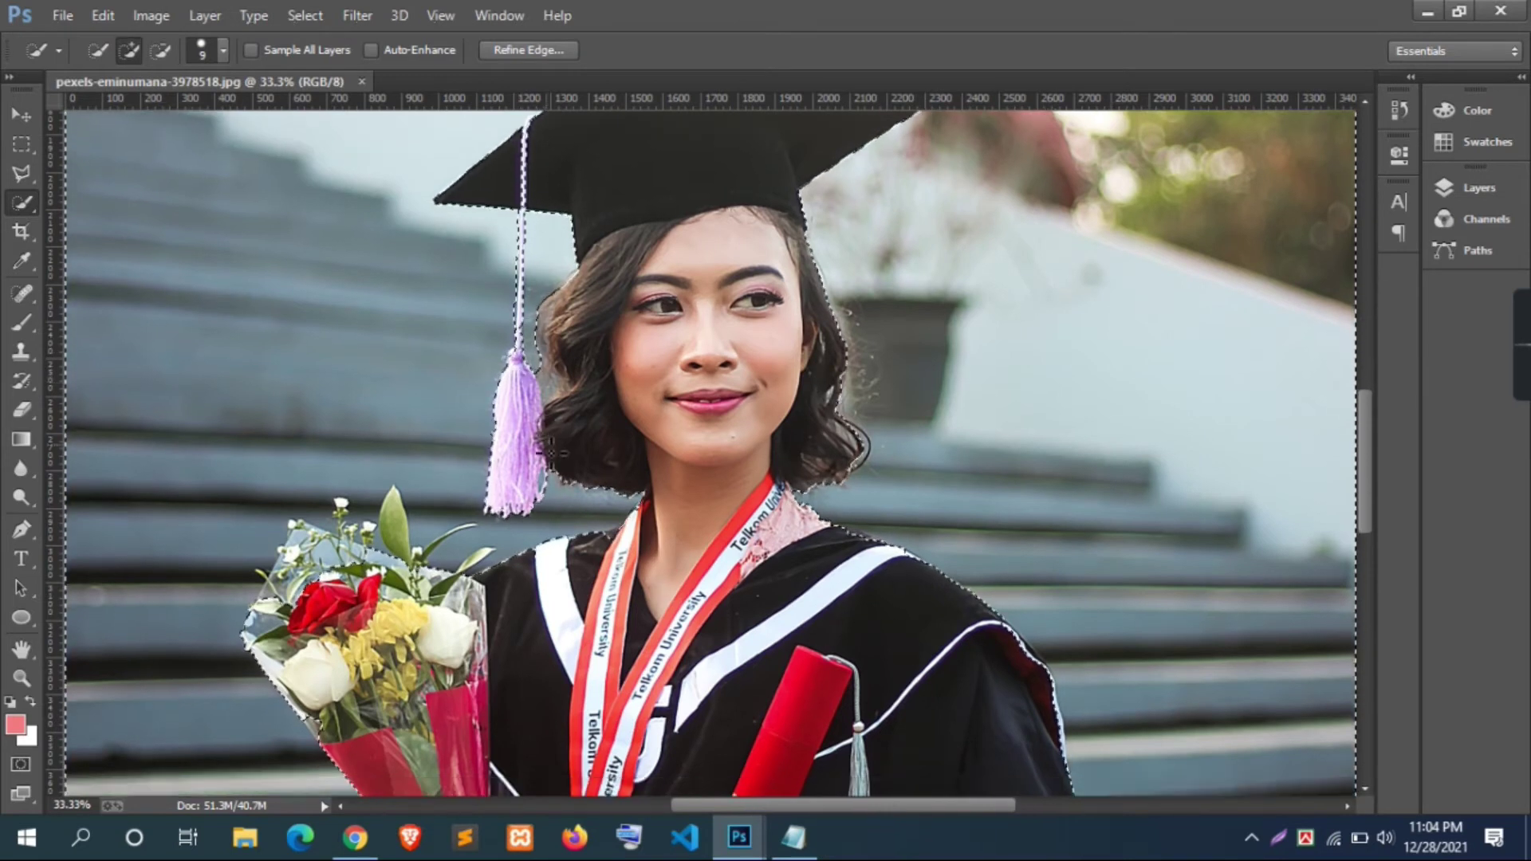
pyautogui.scroll(2, 550, 431)
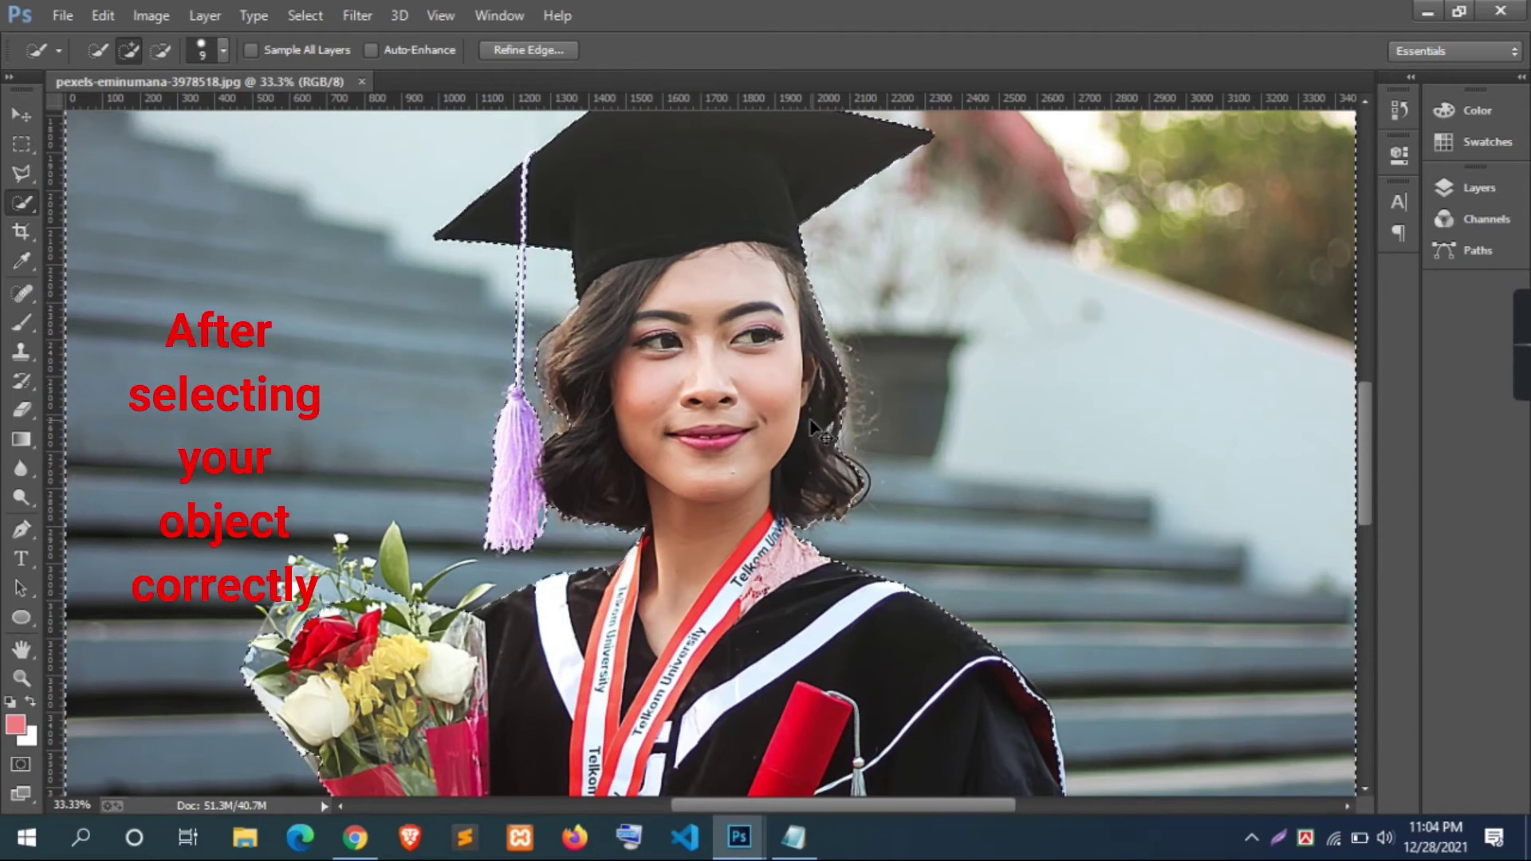
pyautogui.hotkey('ctrl', '-')
# - Zoom out to the whole photo, switch to the Move tool and show the Layers panel
pyautogui.hotkey('ctrl', '-')
pyautogui.hotkey('ctrl', '-')
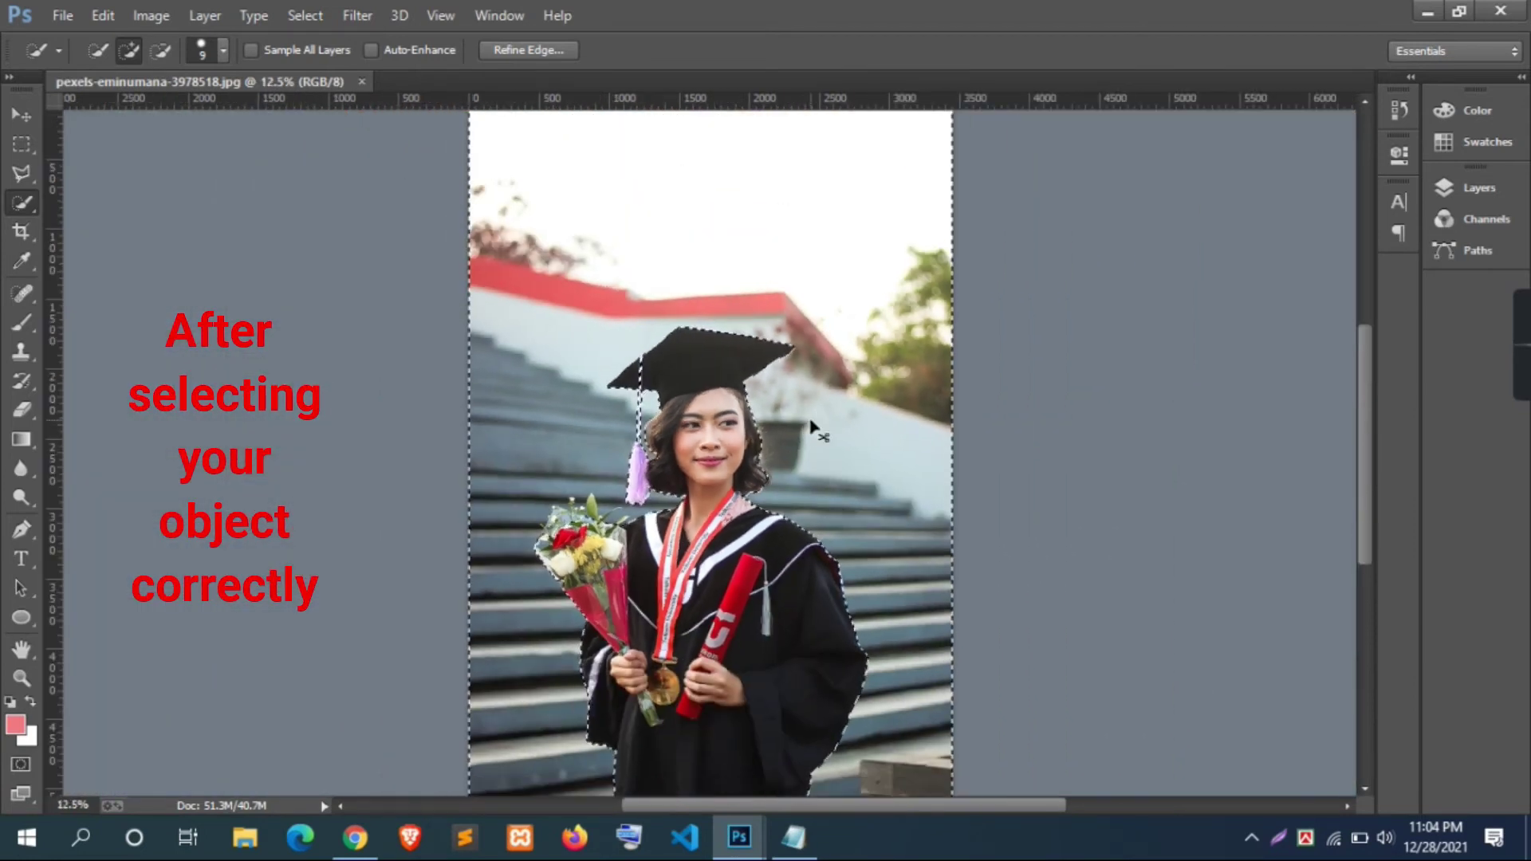
pyautogui.hotkey('ctrl', '-')
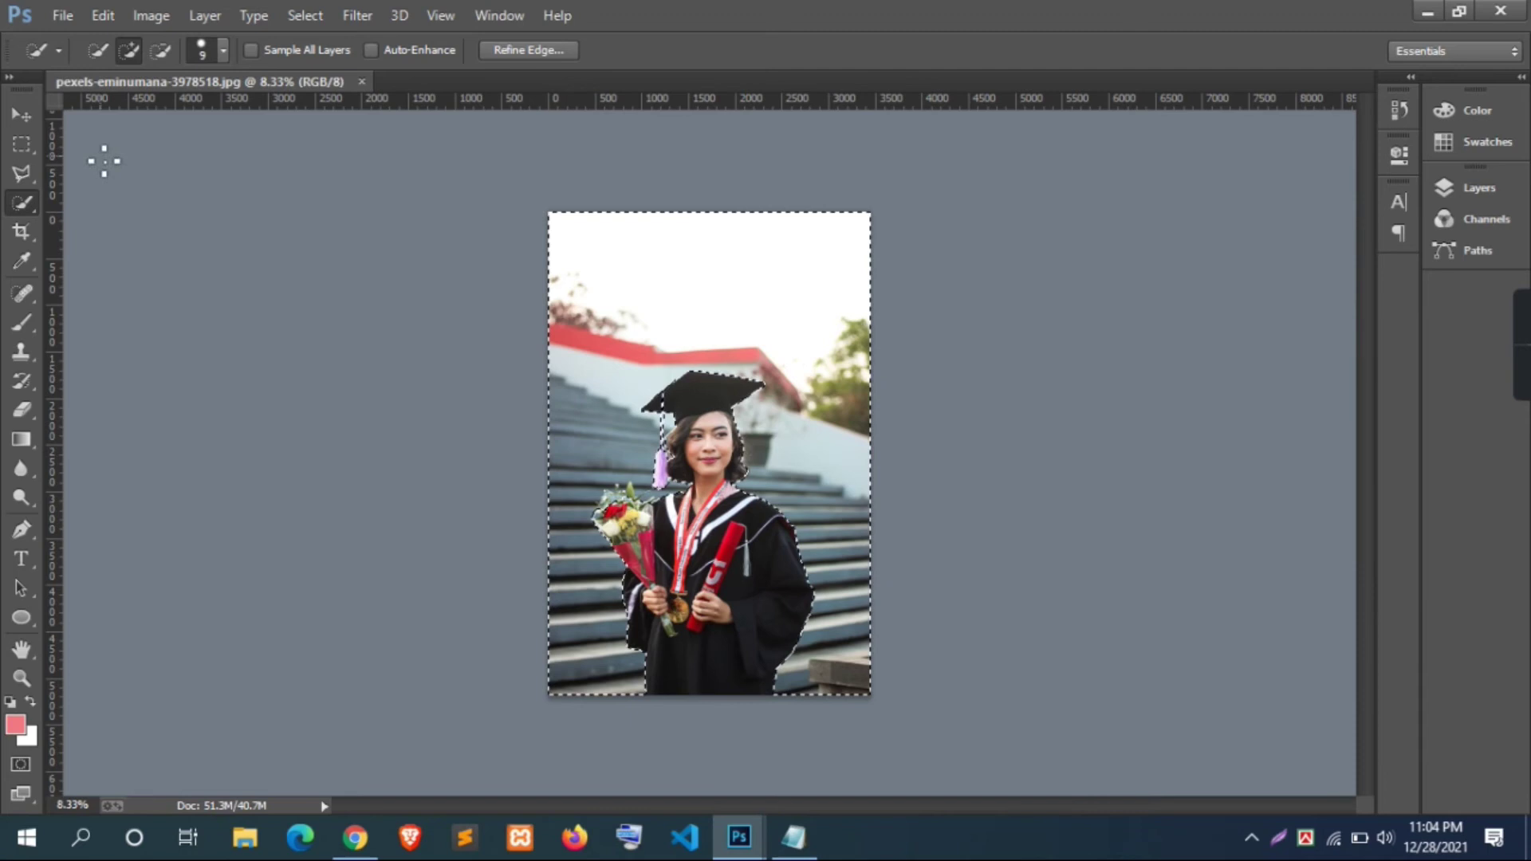
pyautogui.press('v')
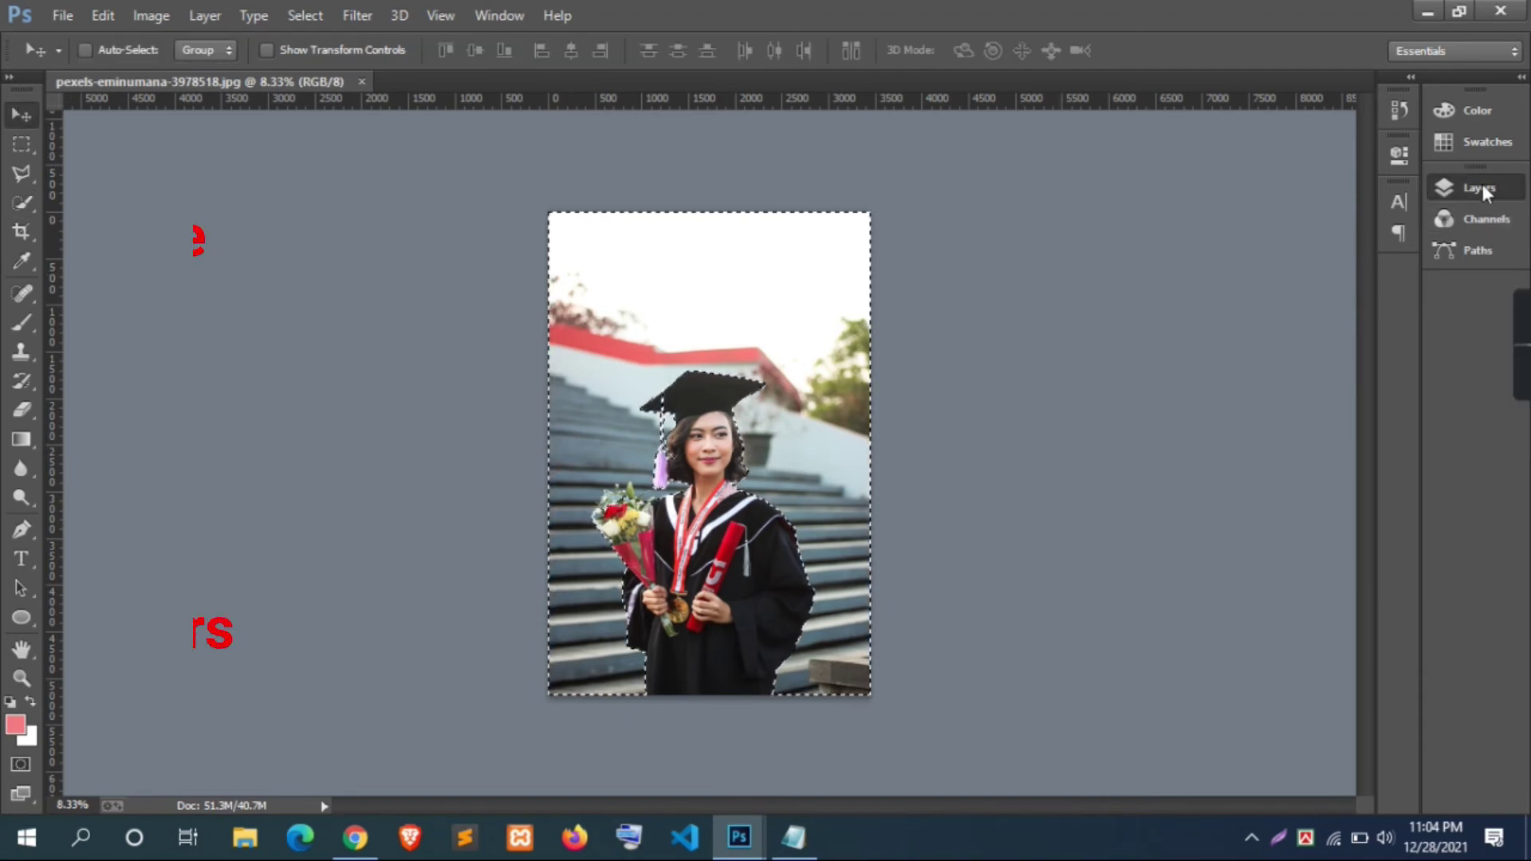
pyautogui.click(1481, 188)
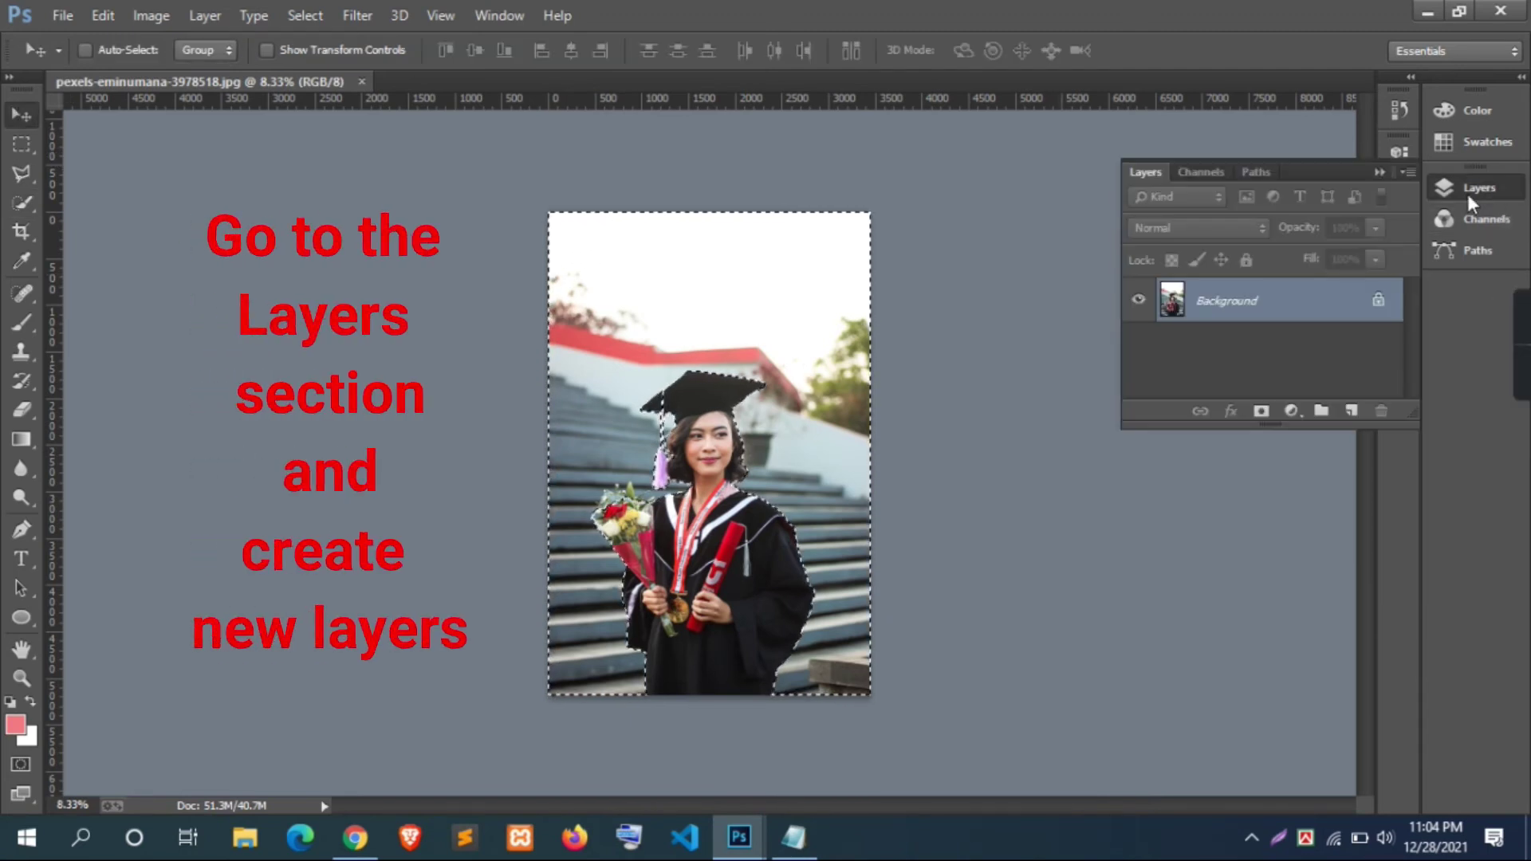
# - Unlock the Background as Layer 0 and place a new empty layer beneath it
pyautogui.click(1382, 302)
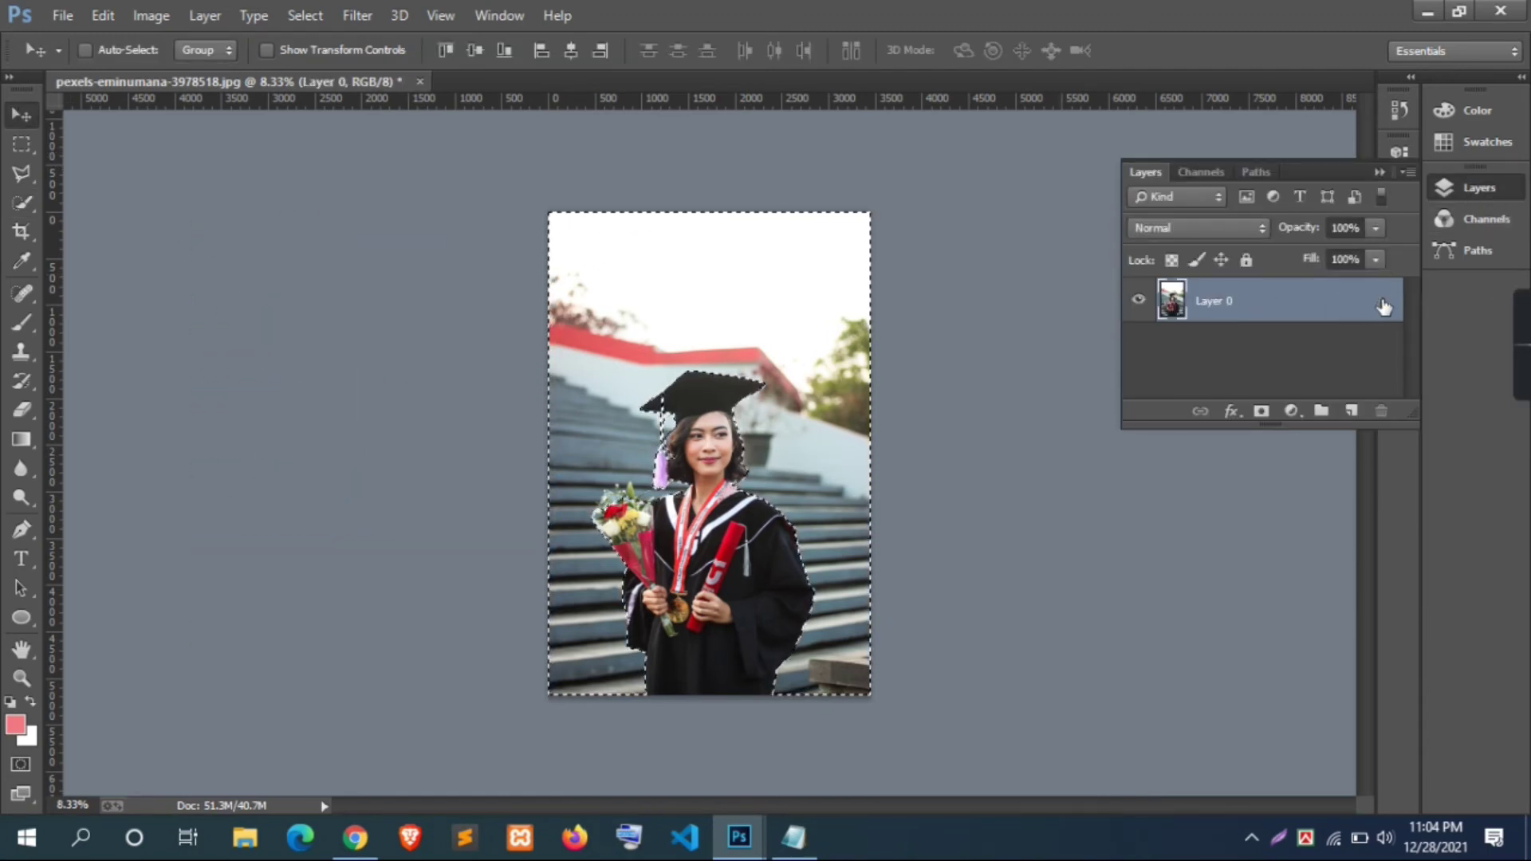
pyautogui.click(1351, 410)
pyautogui.moveTo(1258, 301); pyautogui.dragTo(1260, 366)
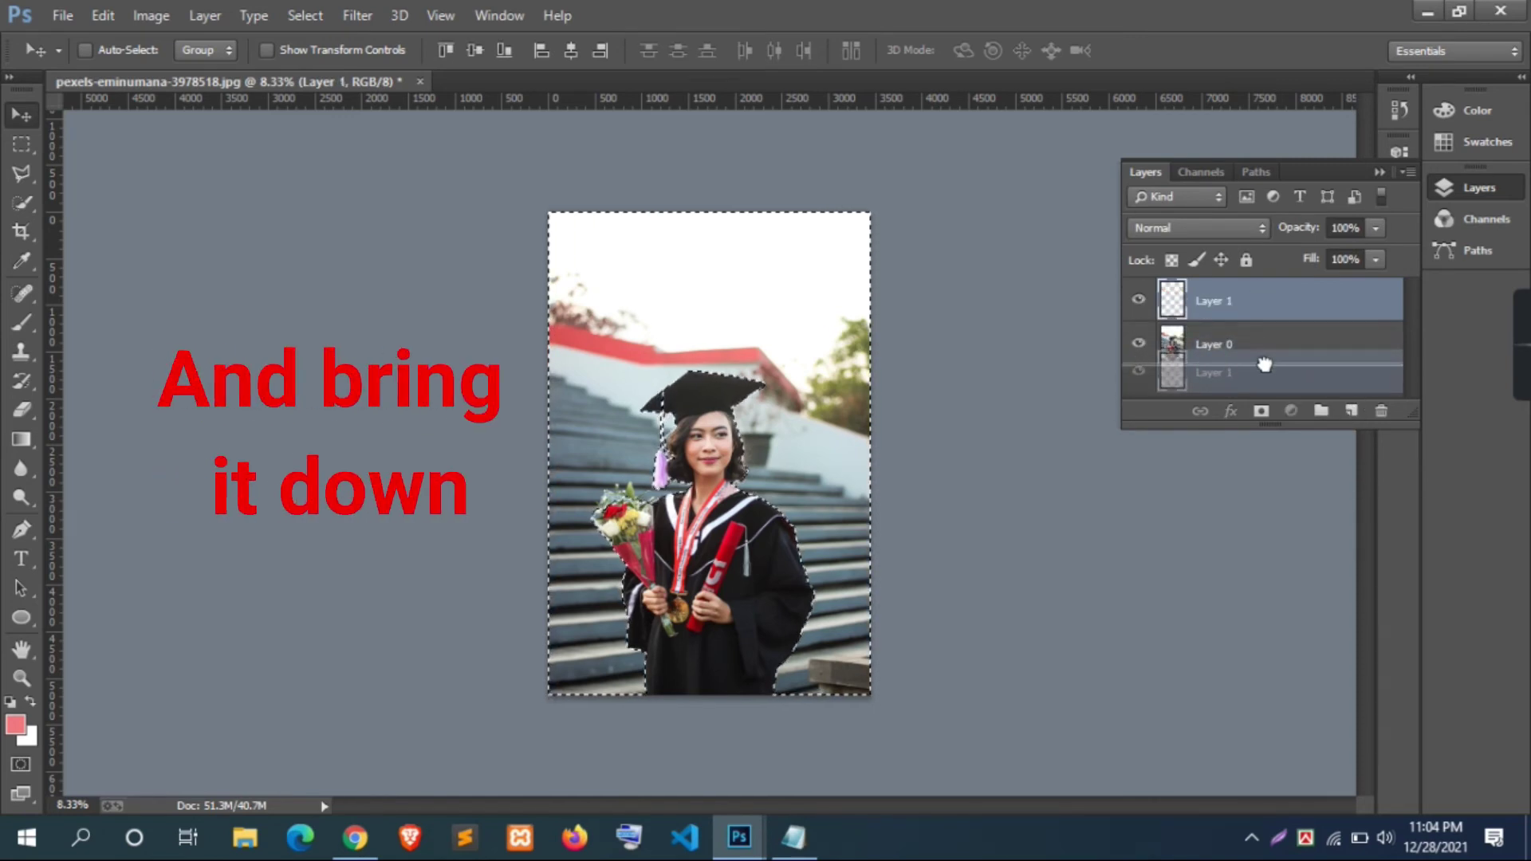
# - Rename the top Layer 0 to Object and briefly toggle its visibility
pyautogui.doubleClick(1208, 347)
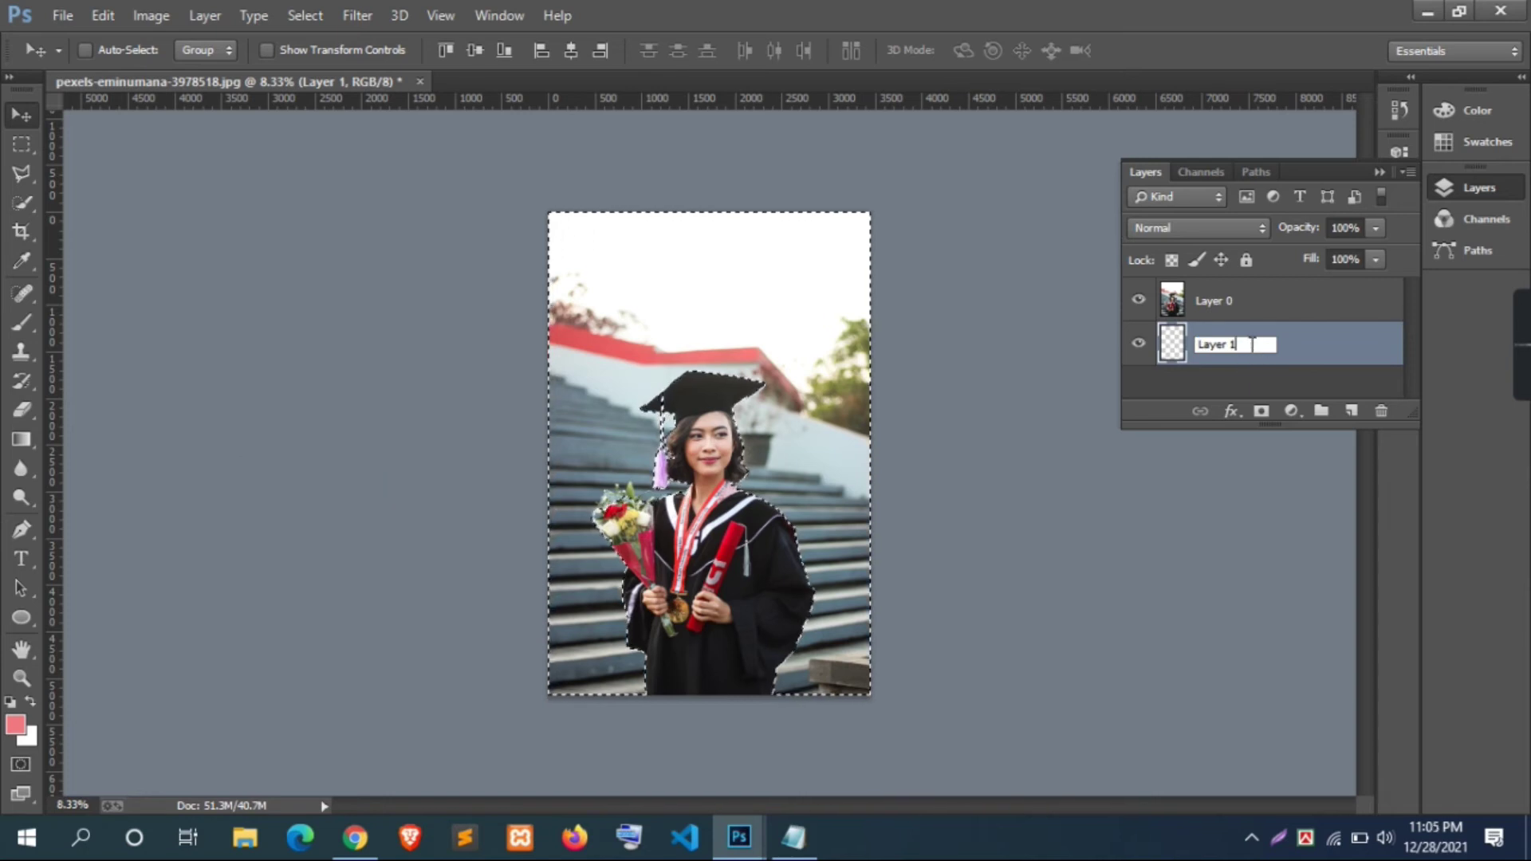
pyautogui.write('0')
pyautogui.doubleClick(1232, 303)
pyautogui.moveTo(1240, 301); pyautogui.dragTo(1194, 301)
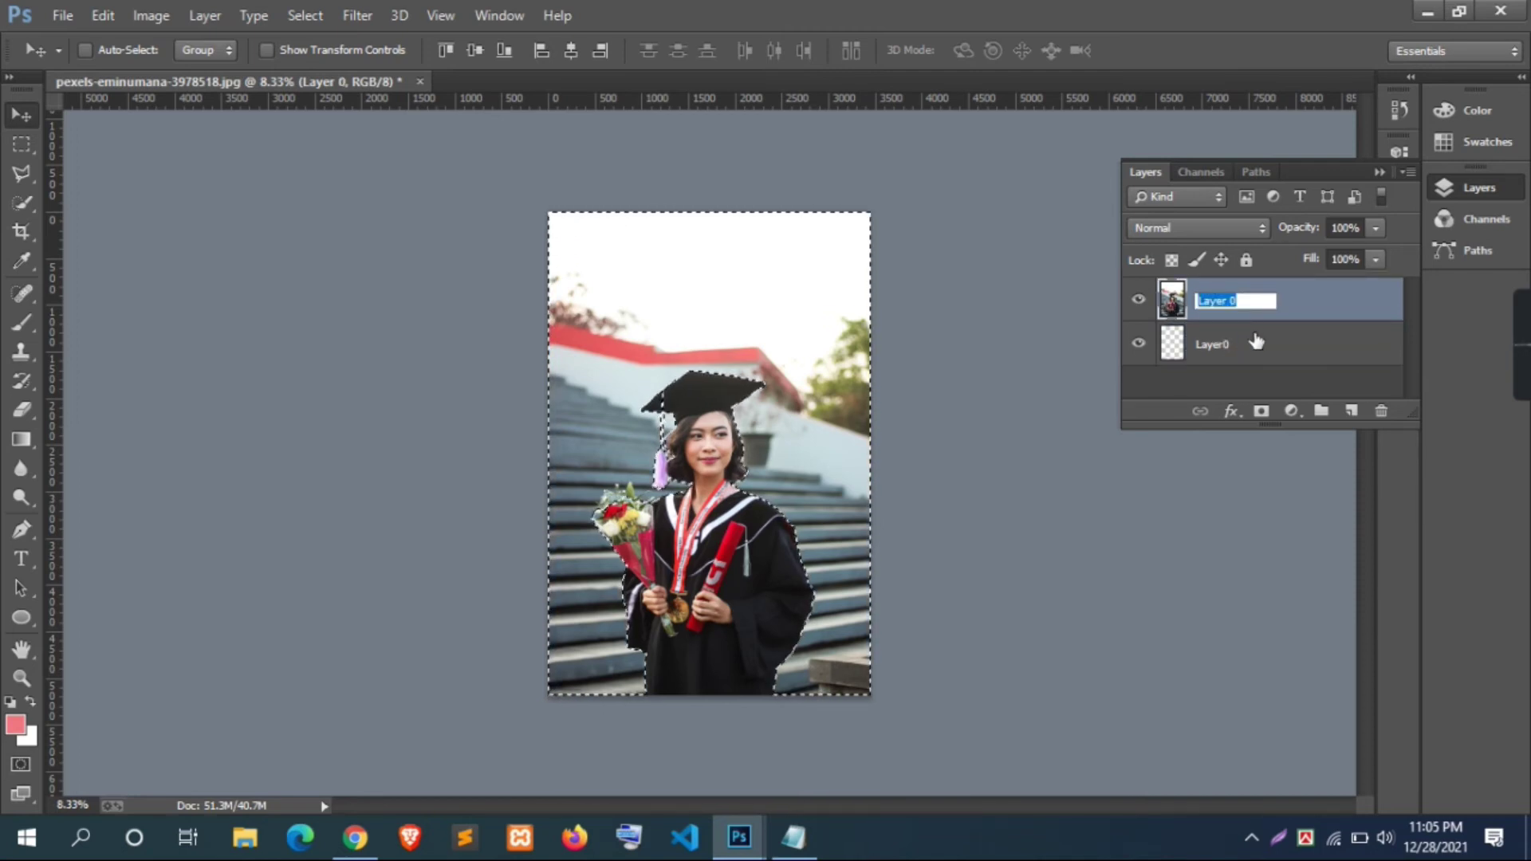
pyautogui.write('o')
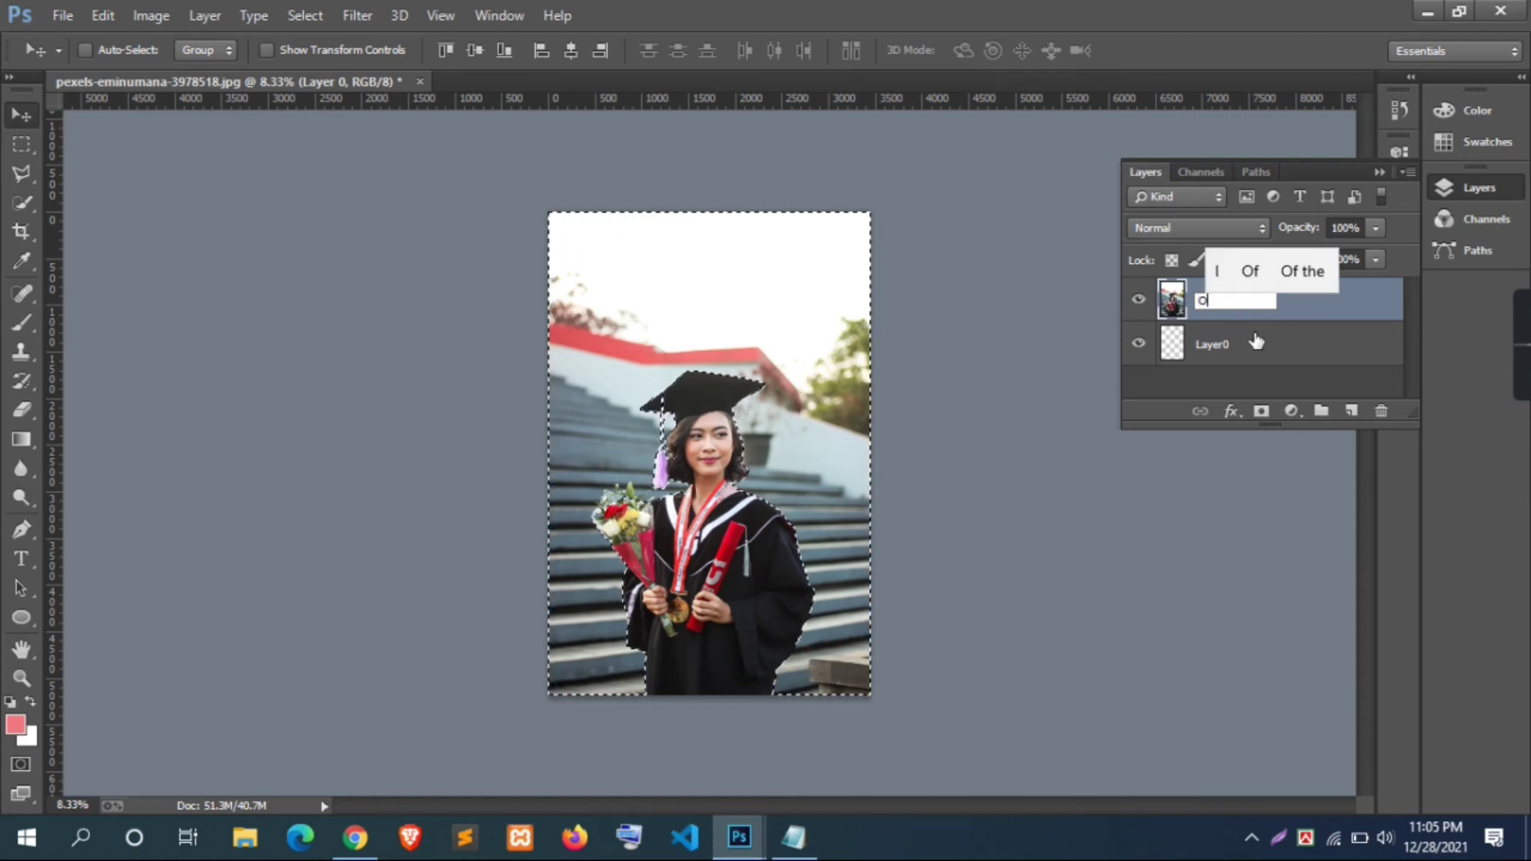
pyautogui.write('b')
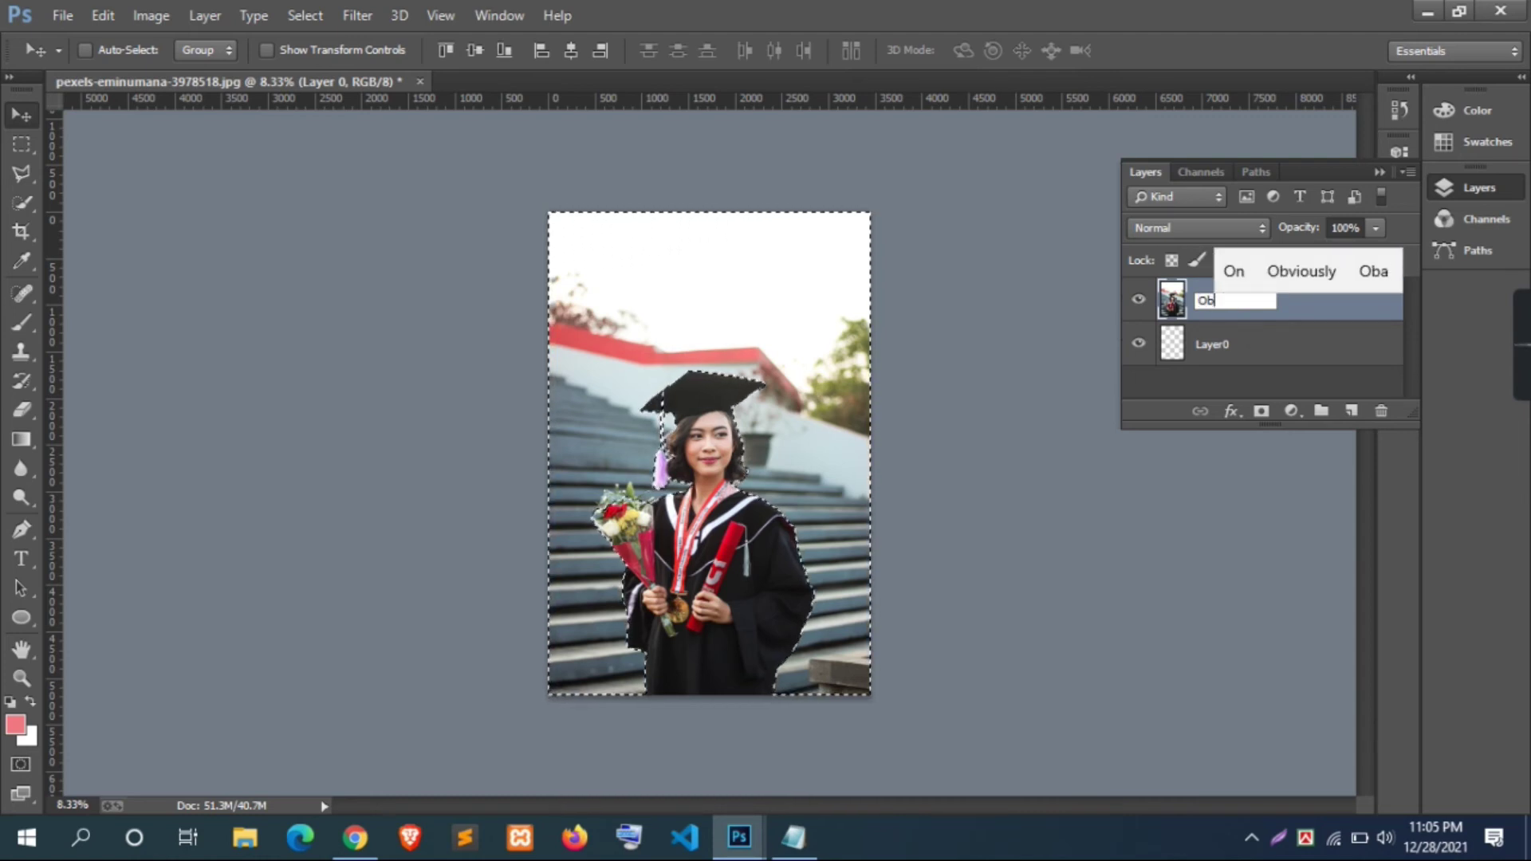
pyautogui.write('j')
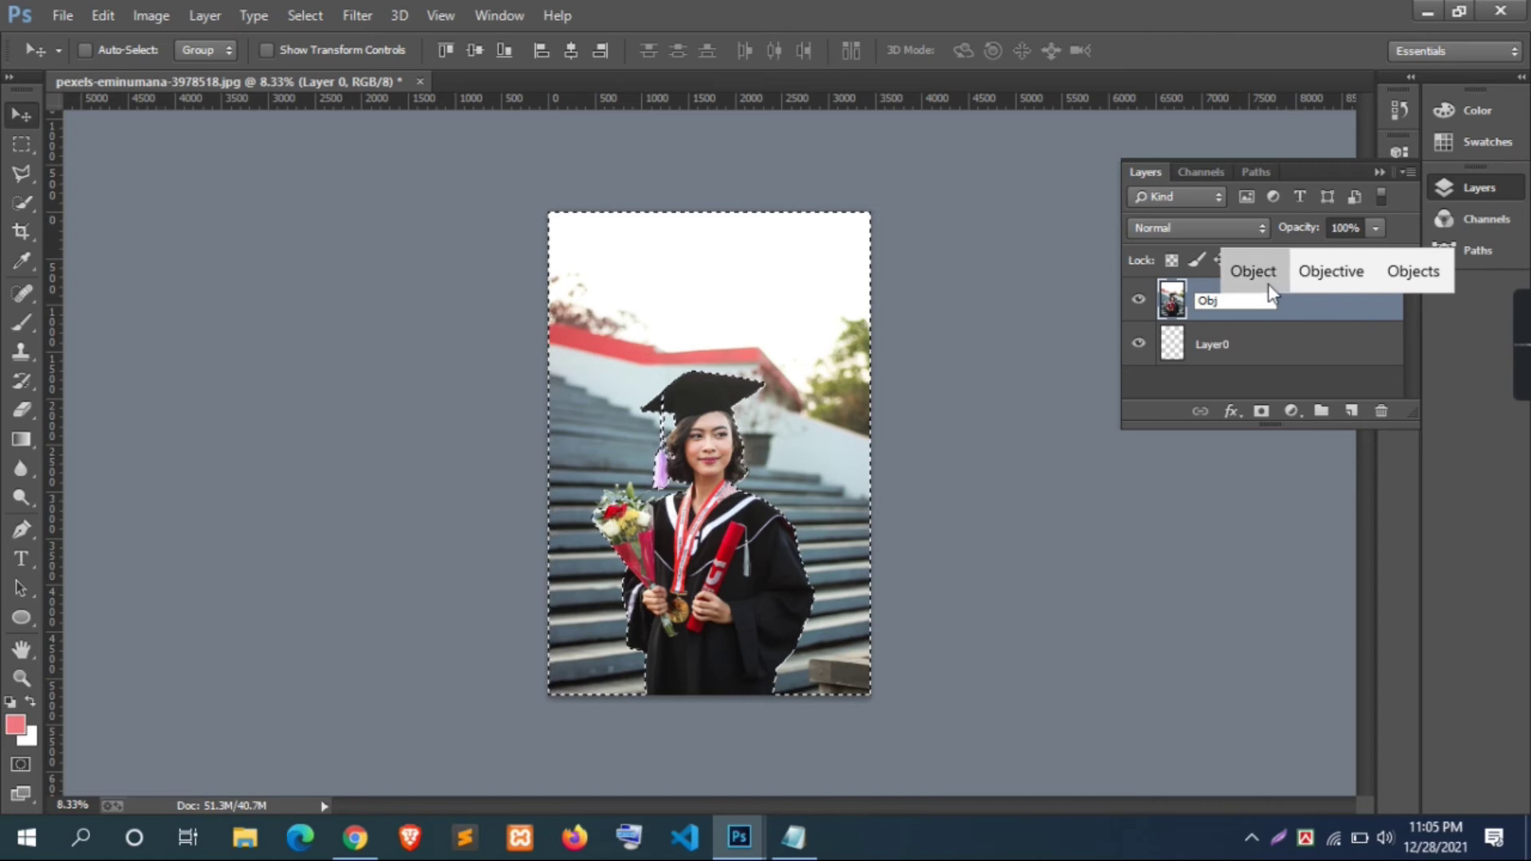
pyautogui.click(1249, 275)
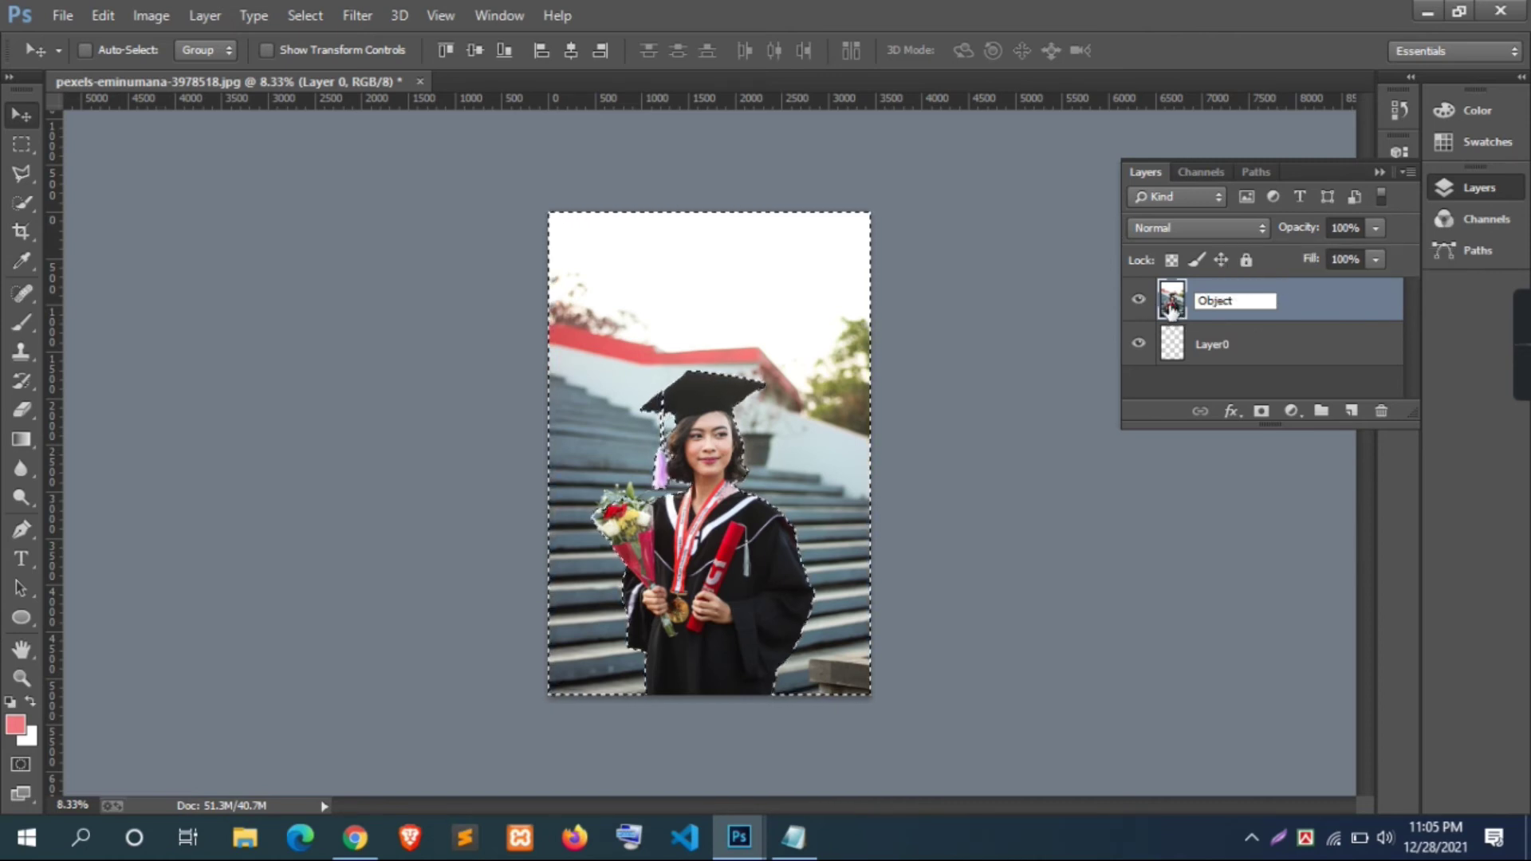
pyautogui.press('Return')
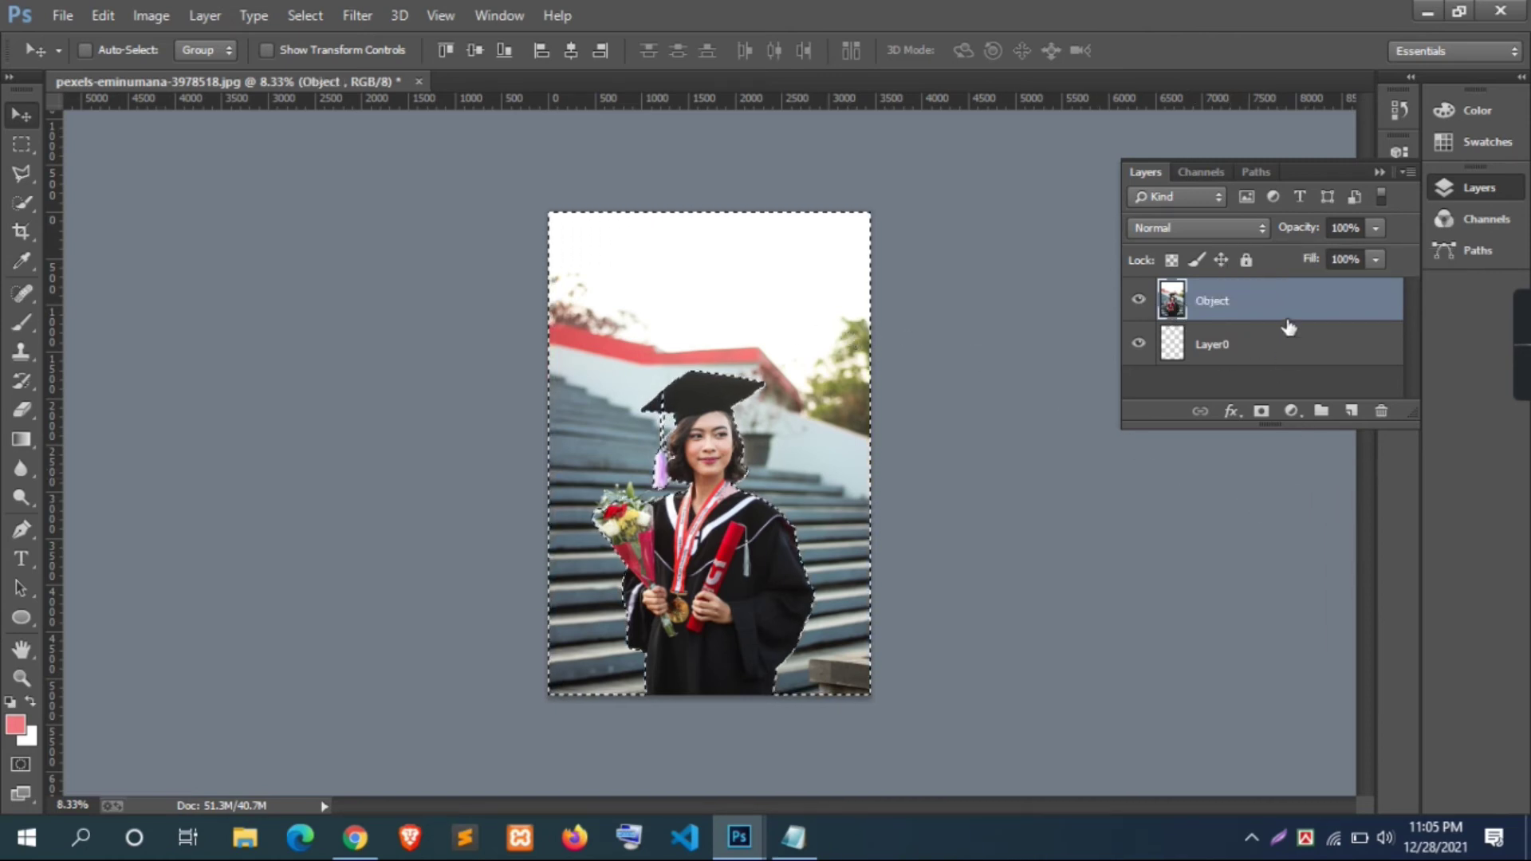
pyautogui.click(1136, 300)
# - Delete the selected background, deselect, and add a new empty layer above Layer0
pyautogui.click(28, 143)
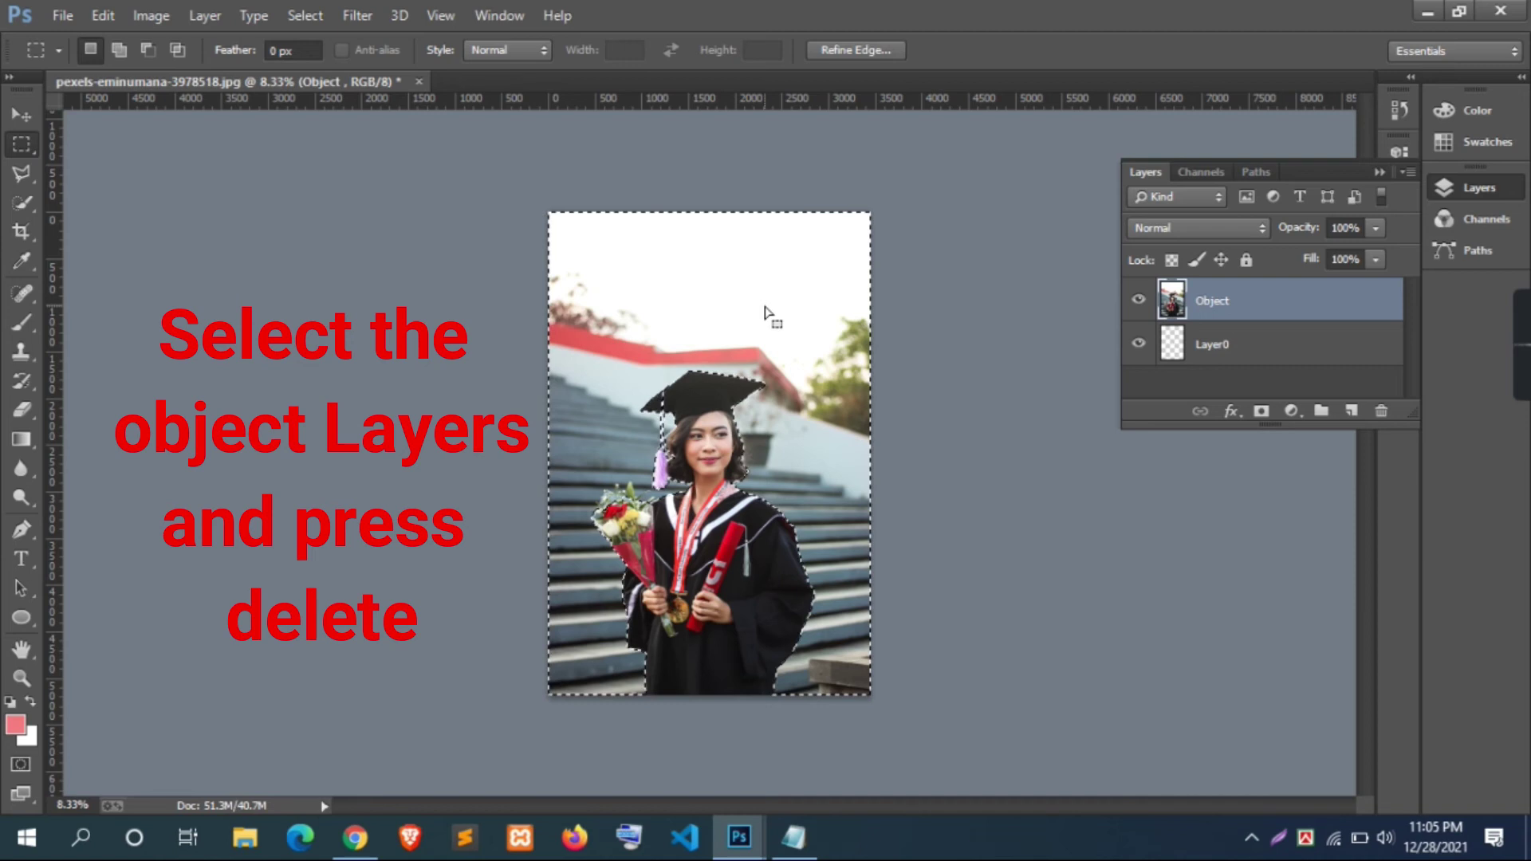
pyautogui.press('Delete')
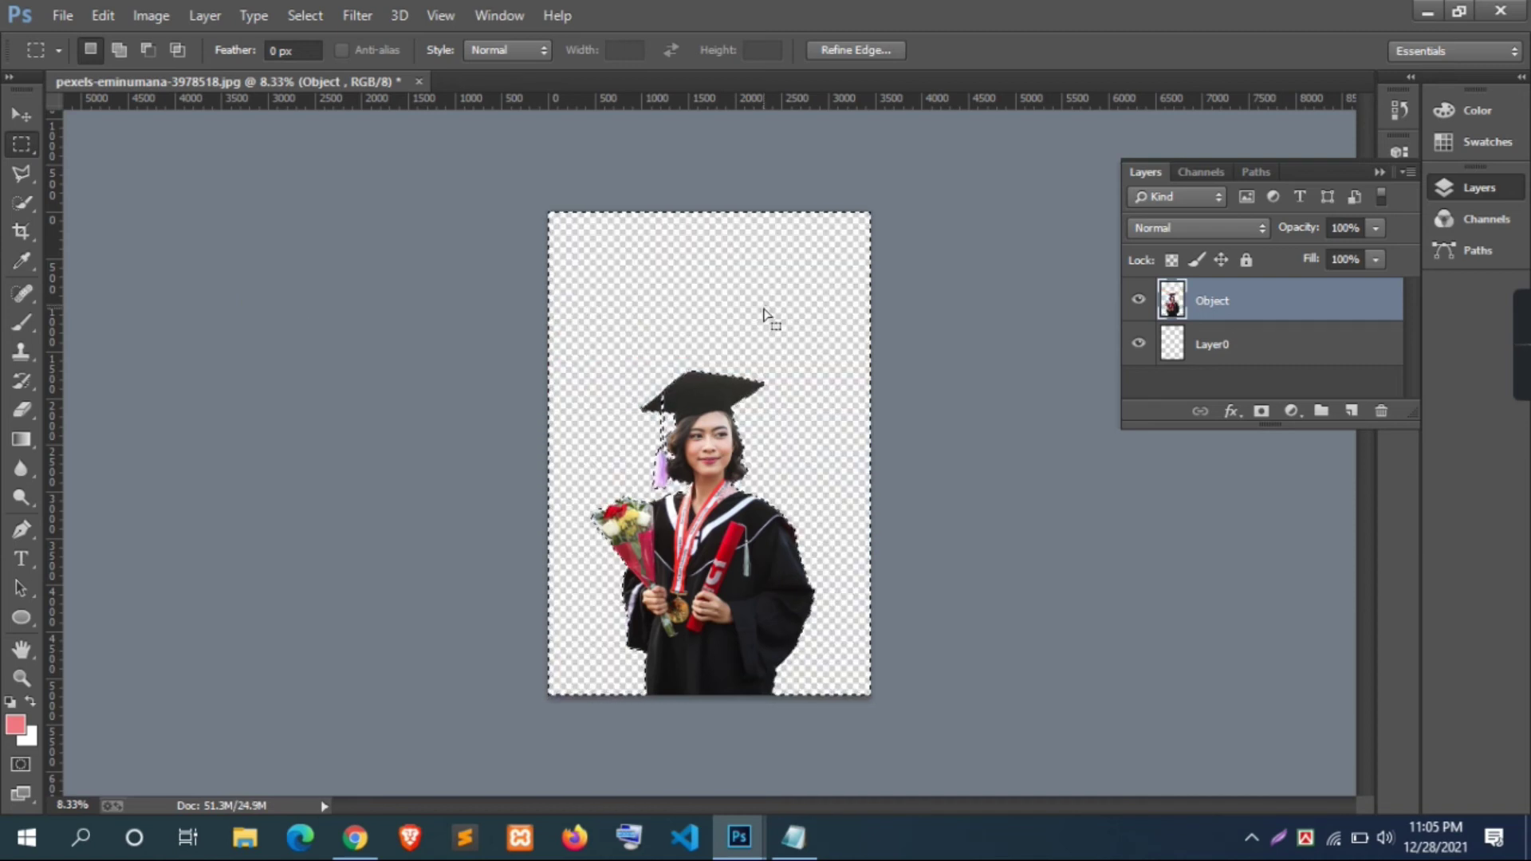
pyautogui.hotkey('ctrl', 'd')
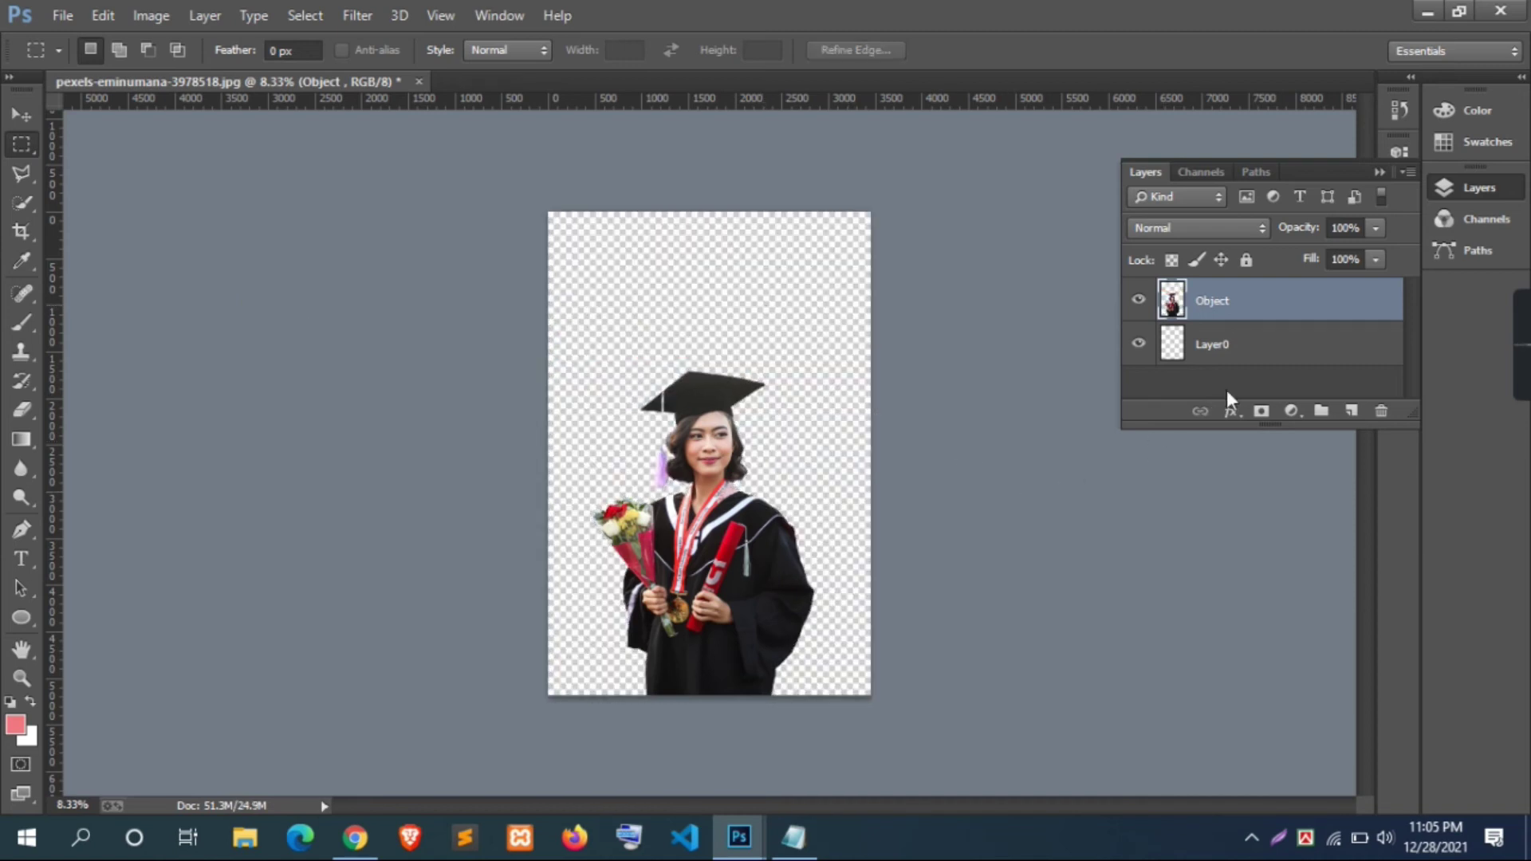
pyautogui.click(1254, 357)
pyautogui.click(1351, 411)
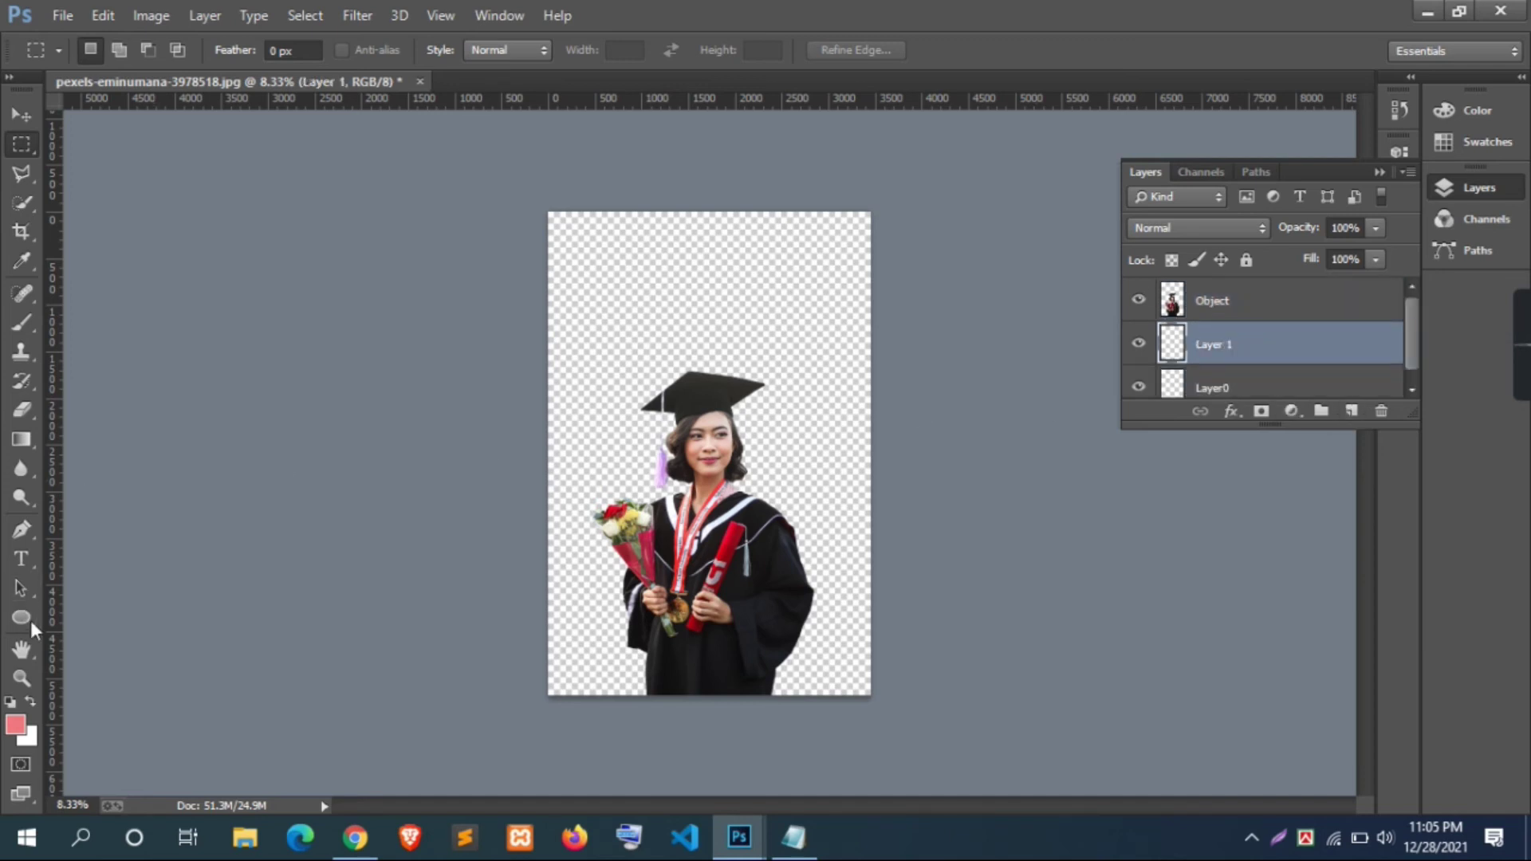
# - Draw a bright green filled rectangle across the whole canvas, then zoom in
pyautogui.moveTo(30, 623); pyautogui.dragTo(75, 621)
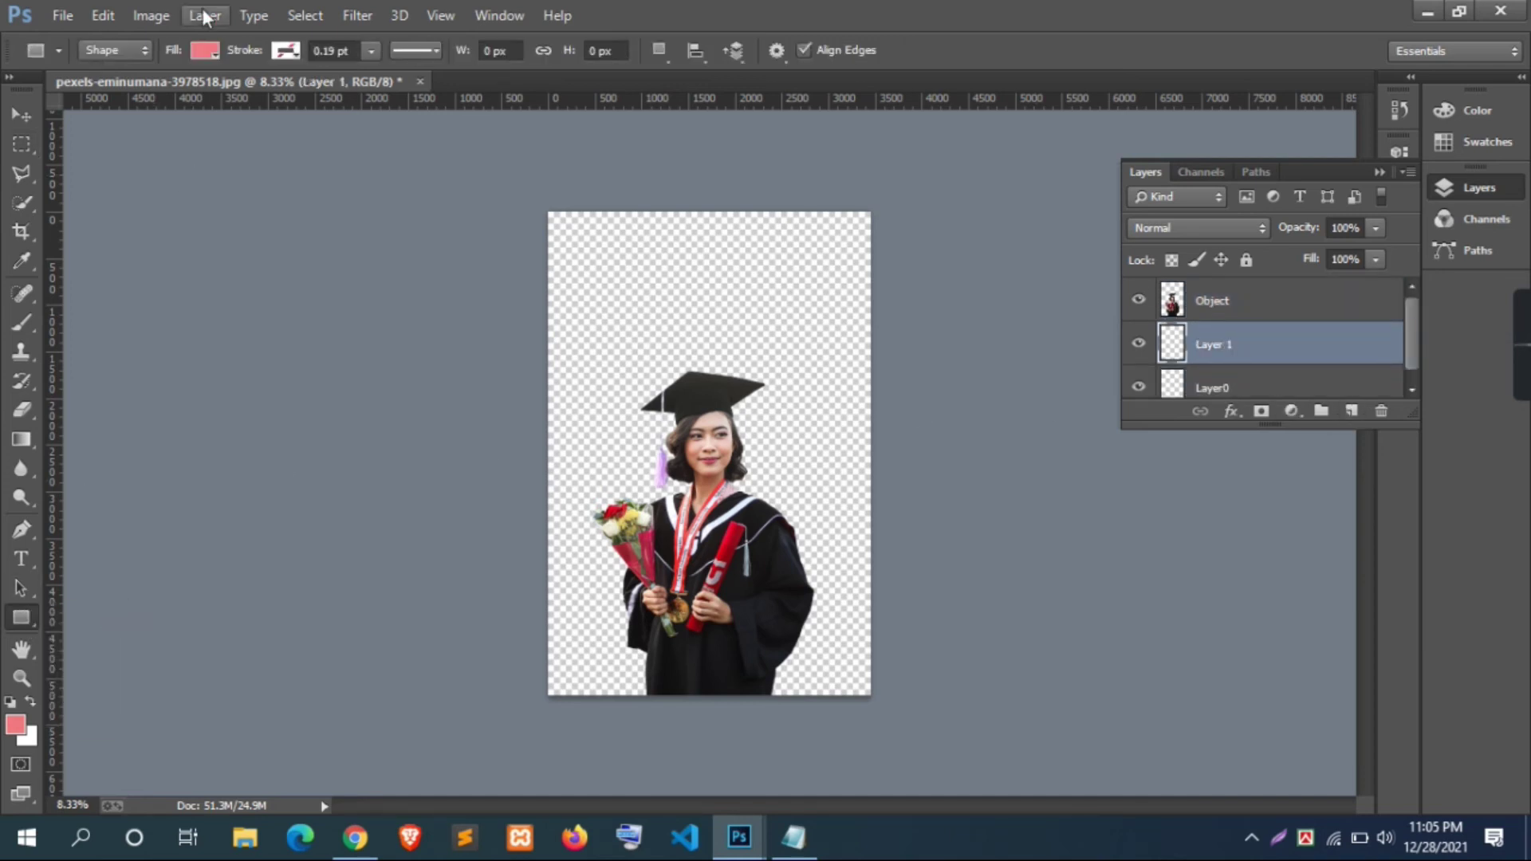
pyautogui.click(204, 50)
pyautogui.click(124, 157)
pyautogui.click(125, 179)
pyautogui.moveTo(544, 206); pyautogui.dragTo(873, 701)
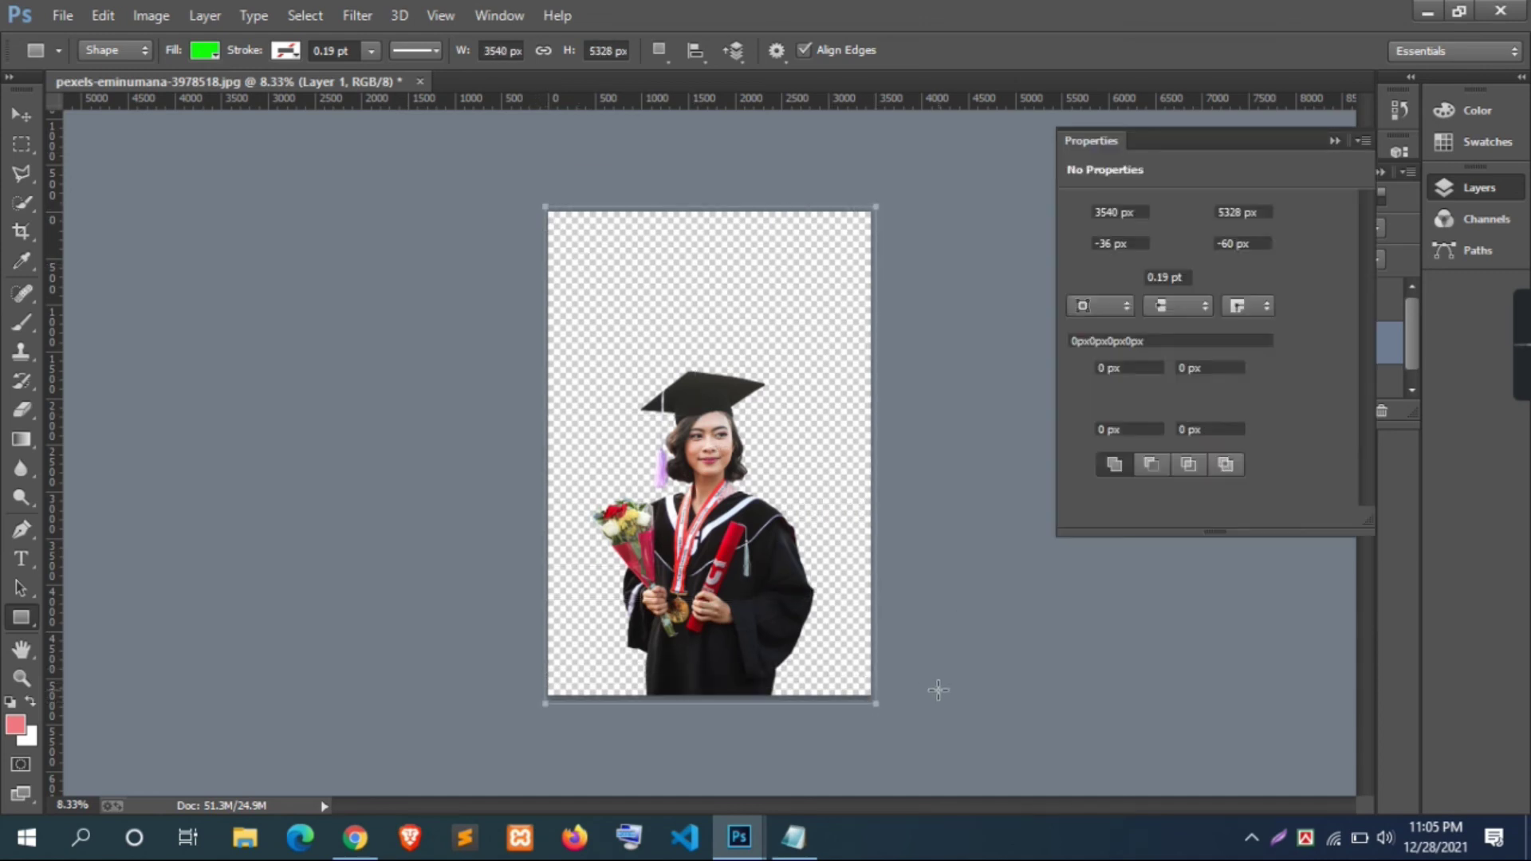
pyautogui.click(1333, 141)
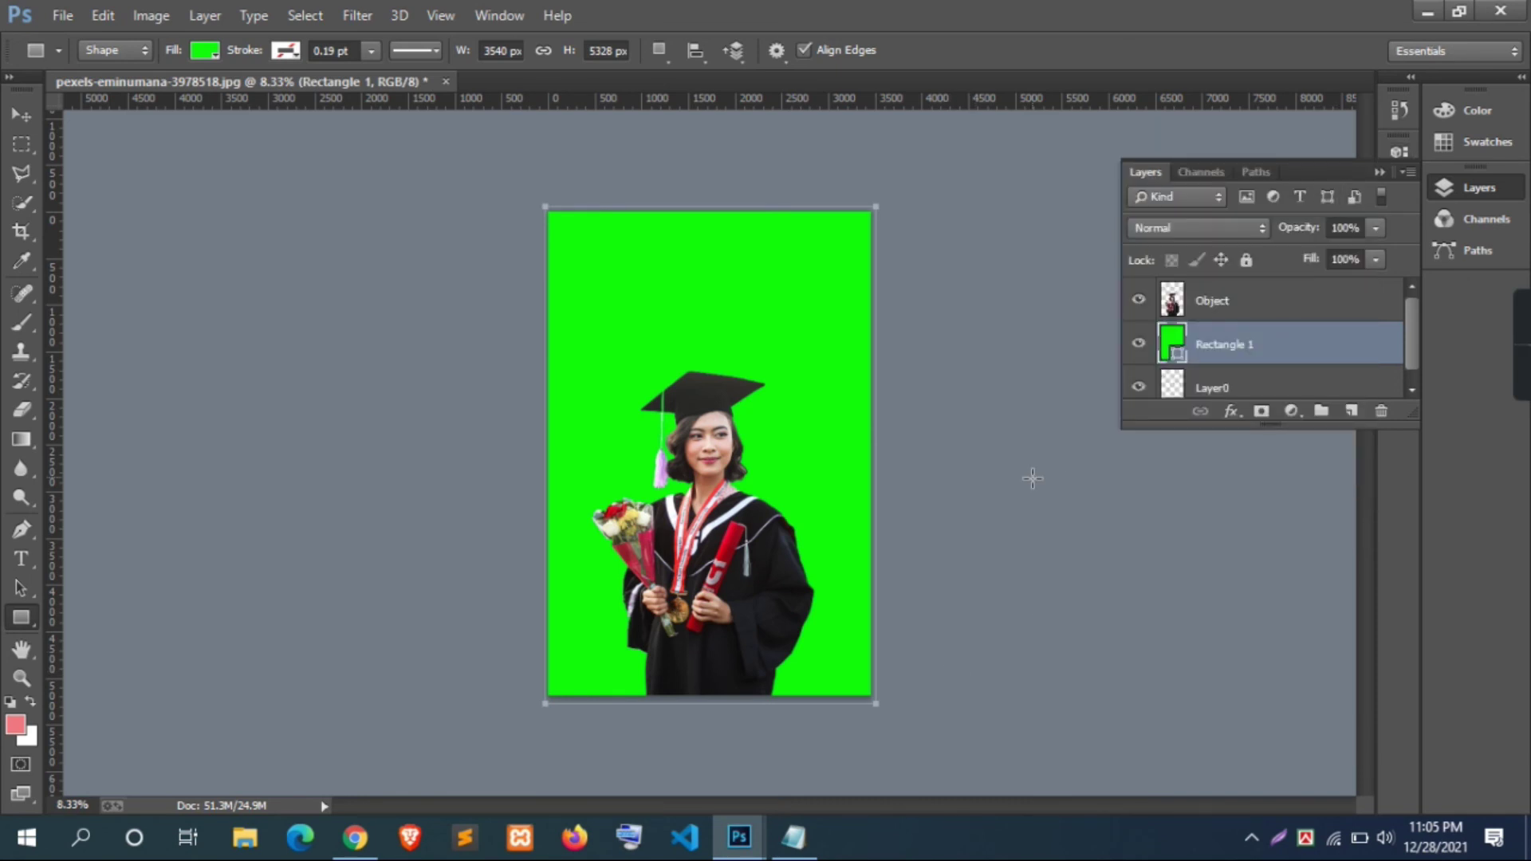
pyautogui.hotkey('ctrl', '+')
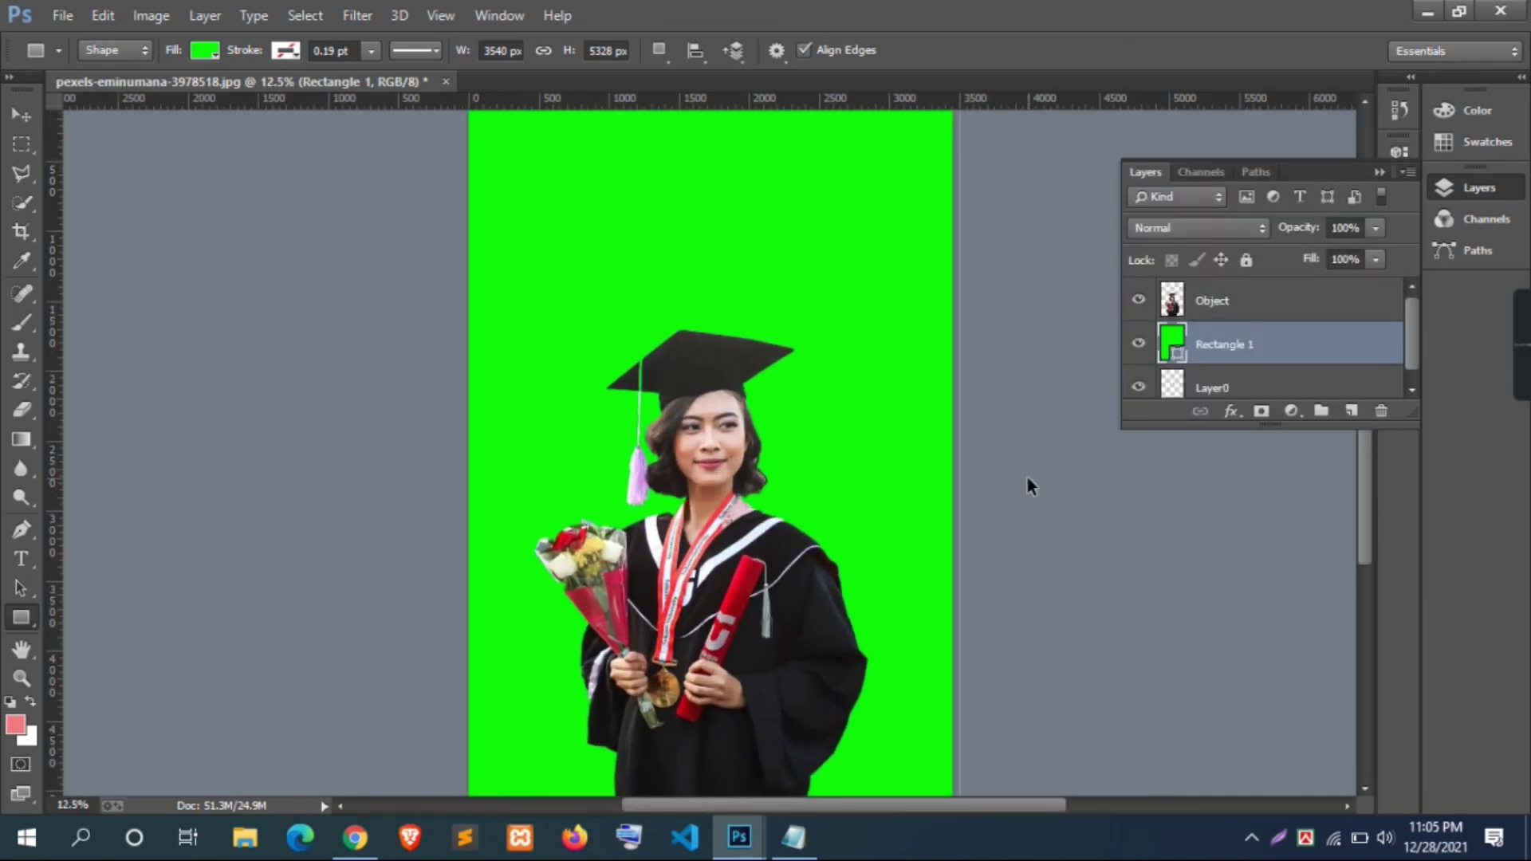
# - Toggle Rectangle 1's visibility several times, leave it hidden, and collapse the Layers panel
pyautogui.scroll(-2, 917, 474)
pyautogui.scroll(3, 800, 461)
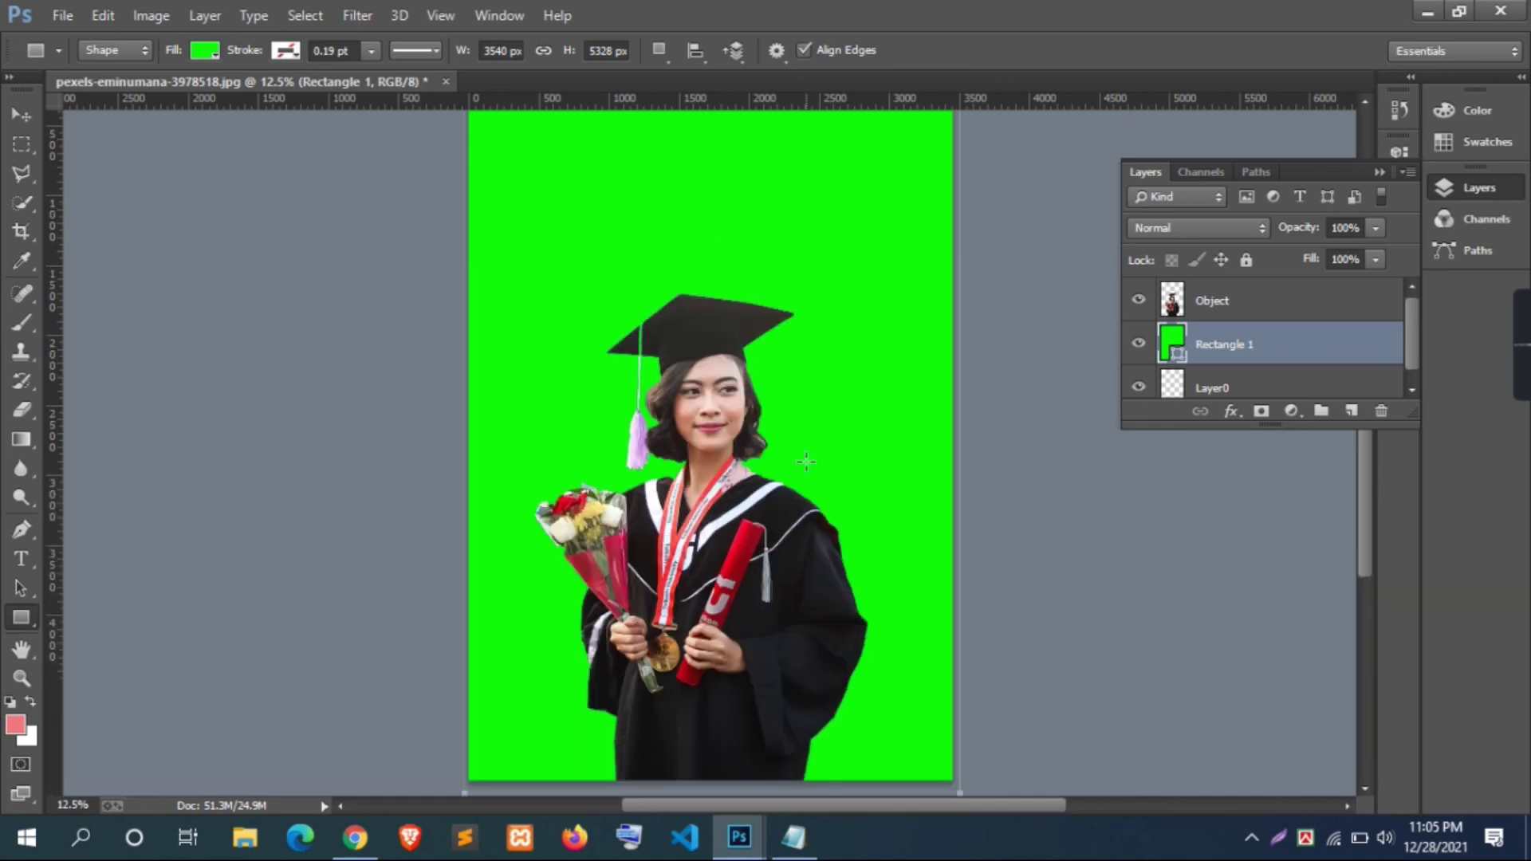
pyautogui.scroll(2, 806, 460)
pyautogui.scroll(2, 806, 461)
pyautogui.scroll(-2, 806, 461)
pyautogui.scroll(-2, 957, 447)
pyautogui.click(1138, 345)
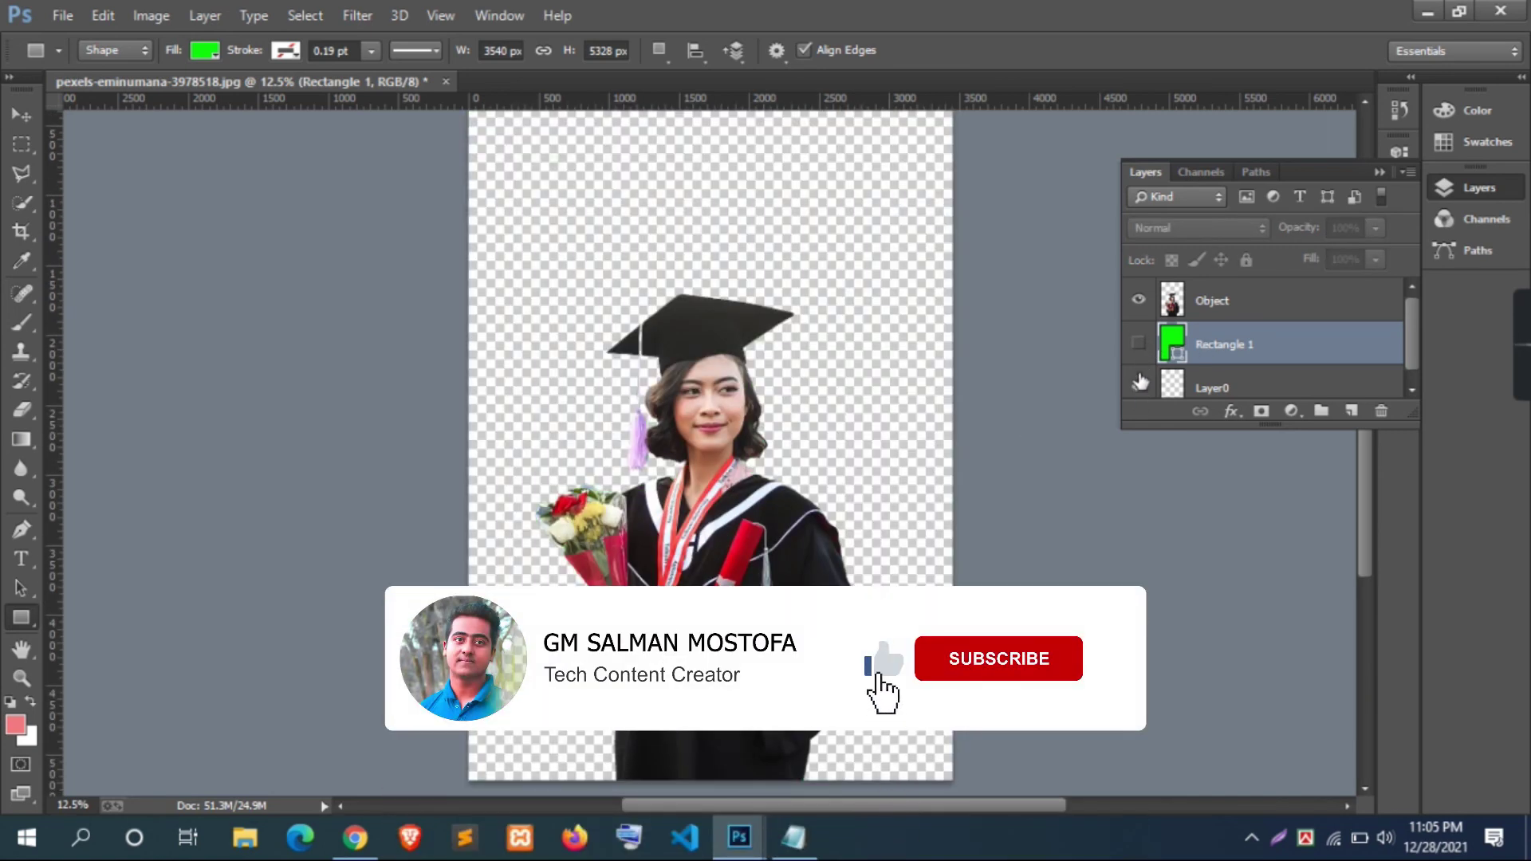
pyautogui.click(1139, 346)
pyautogui.click(1138, 344)
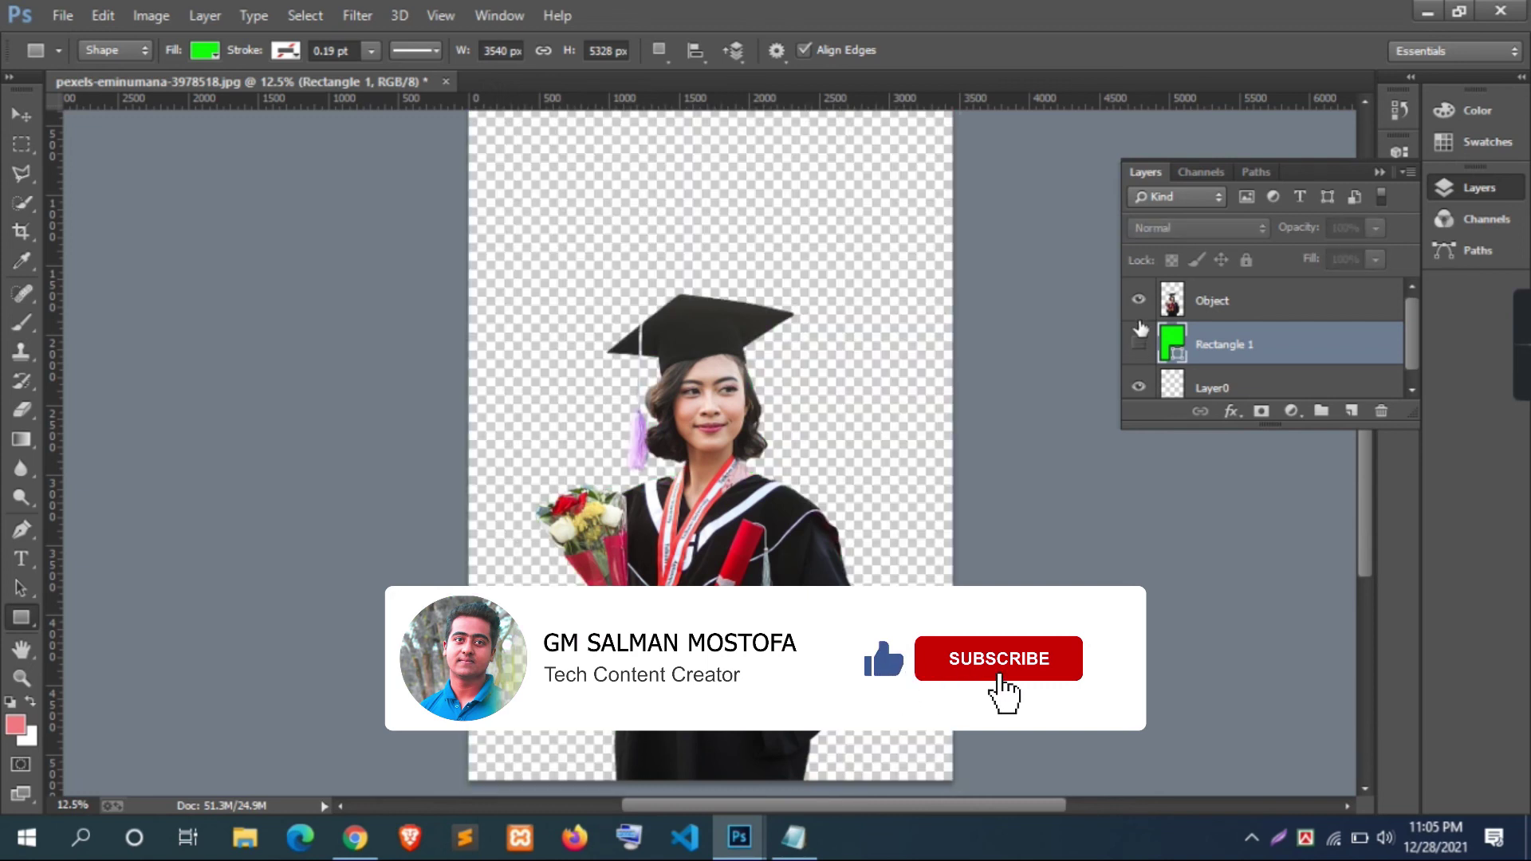
pyautogui.click(1138, 302)
pyautogui.click(1138, 300)
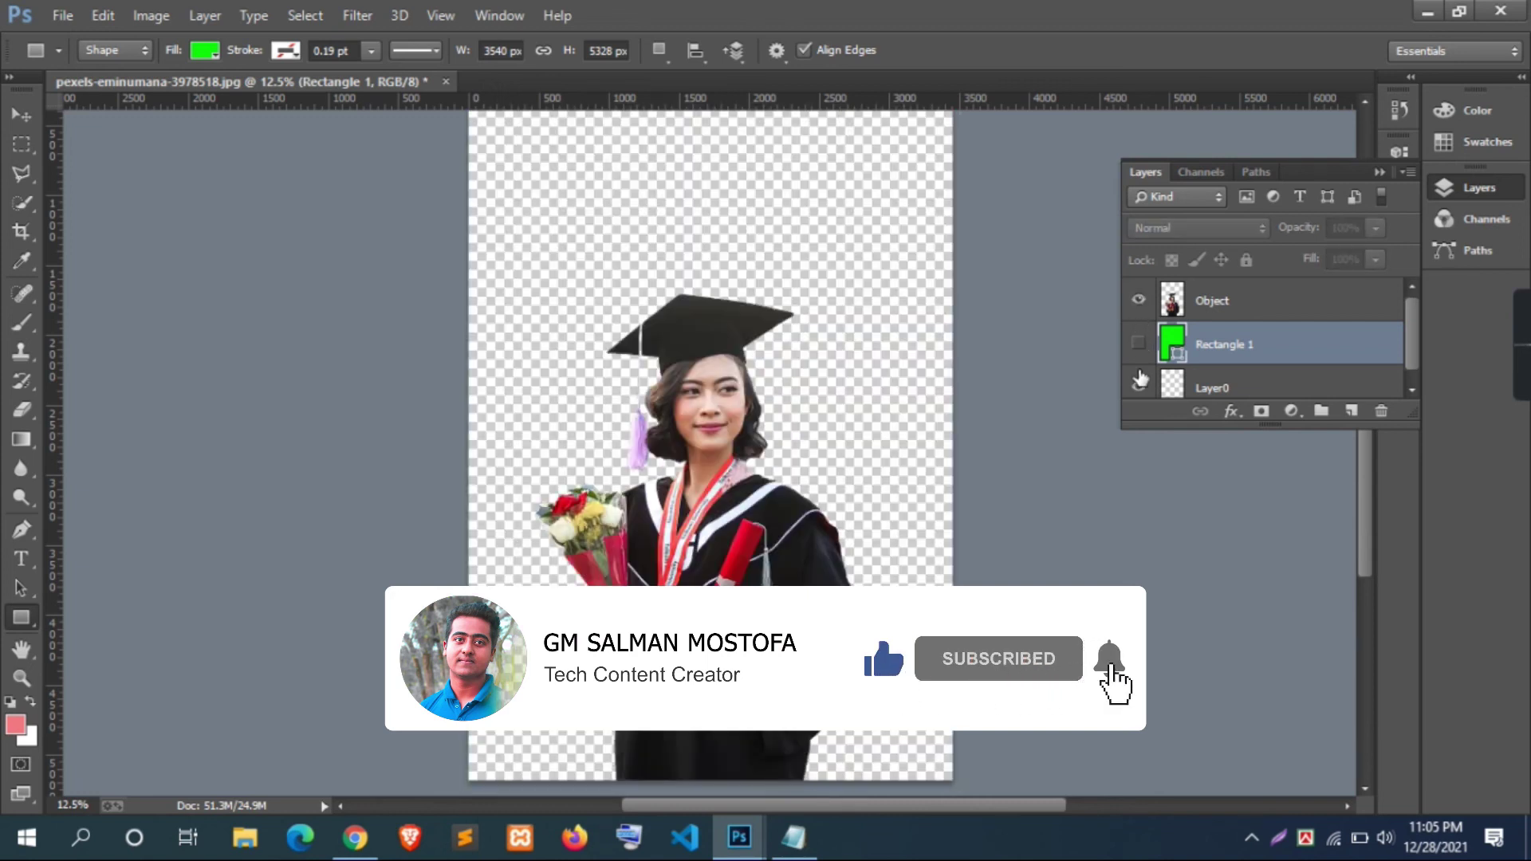
pyautogui.click(1139, 344)
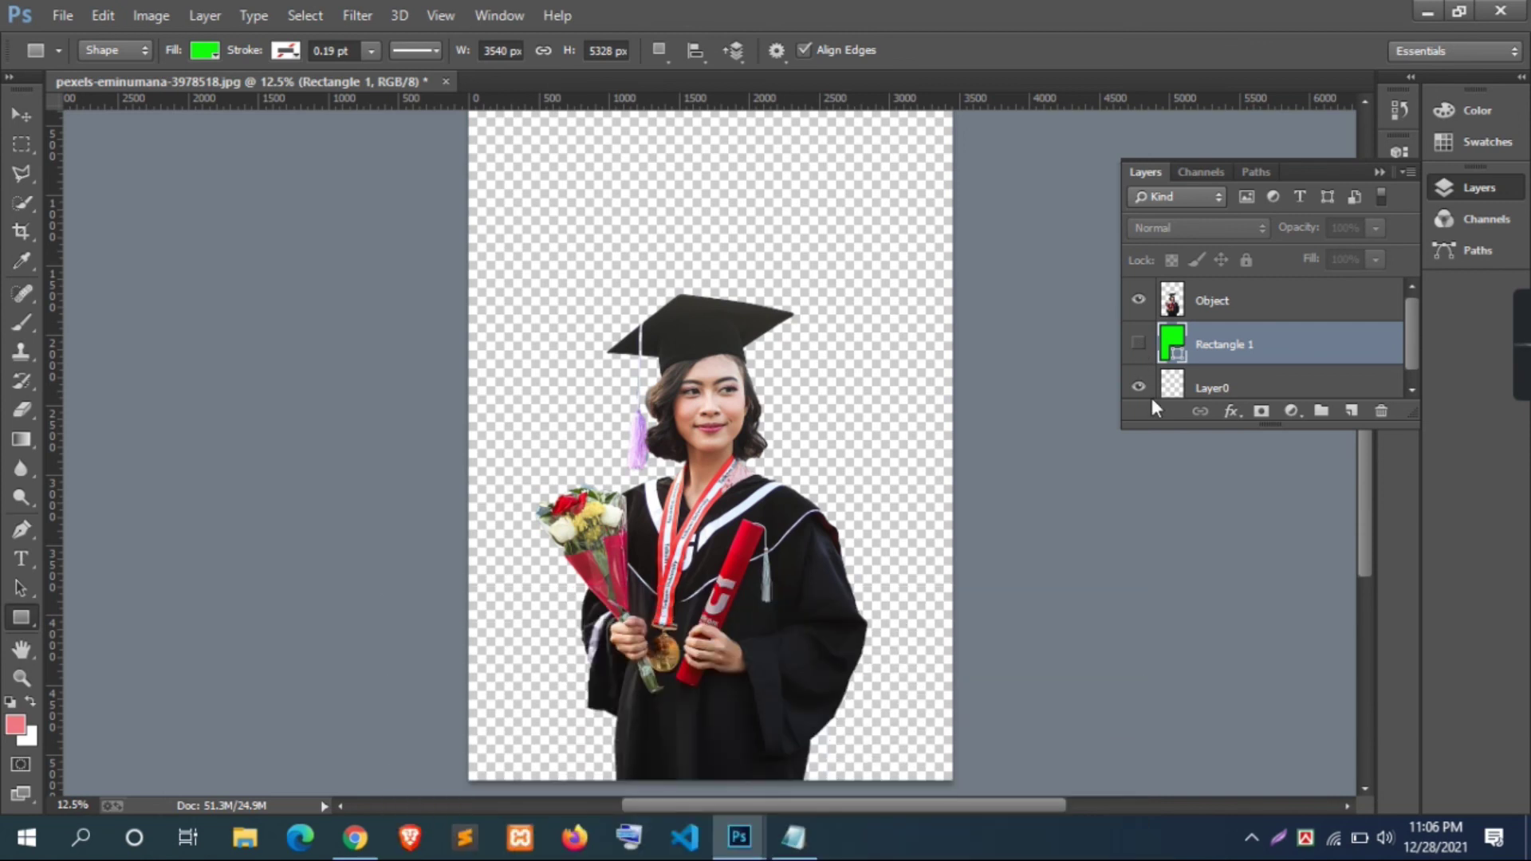
pyautogui.click(1140, 344)
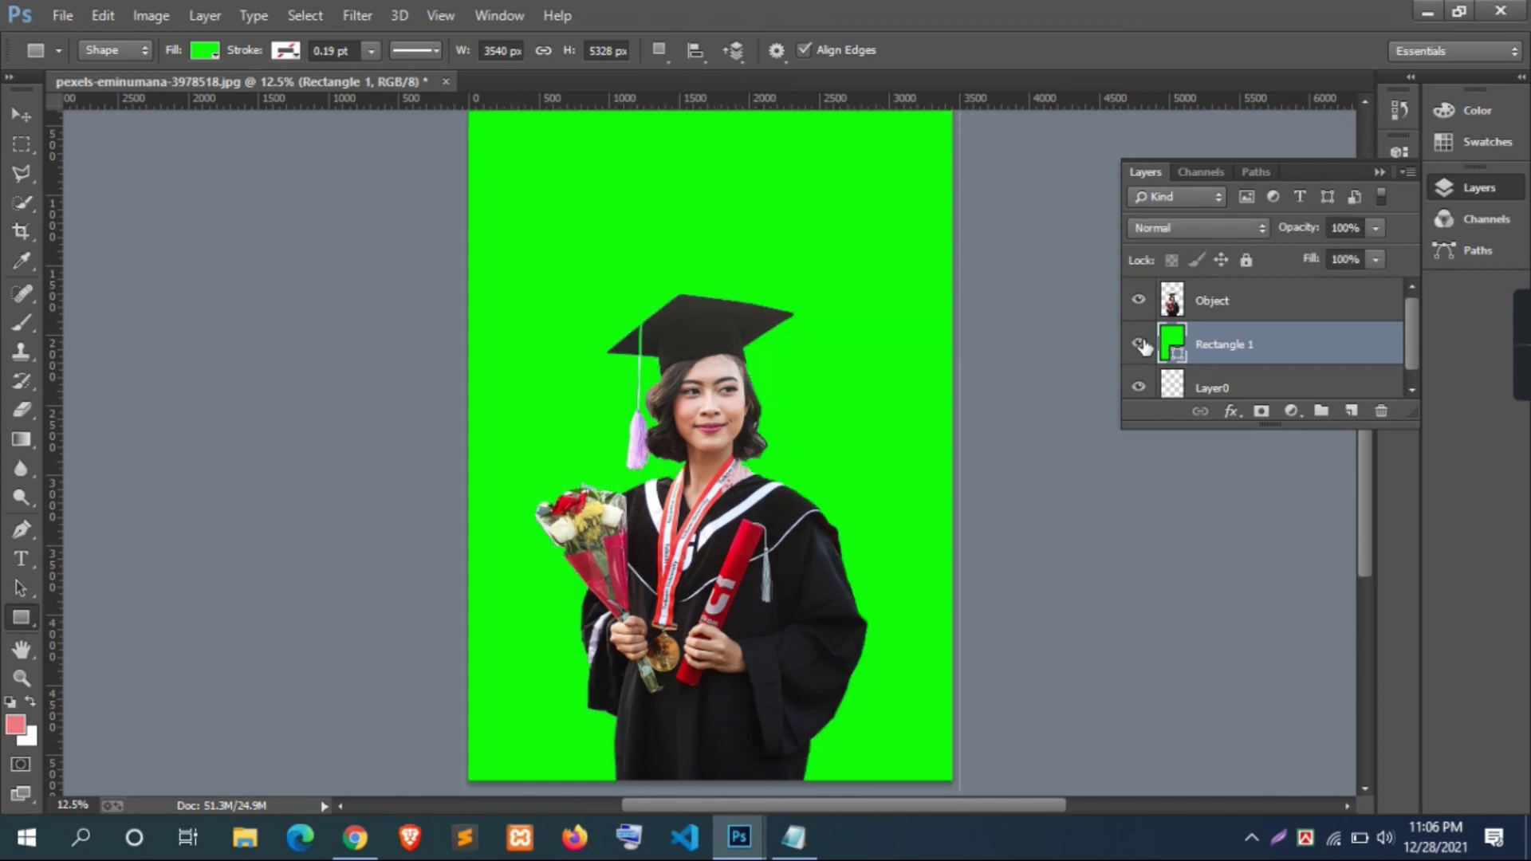
pyautogui.click(1140, 345)
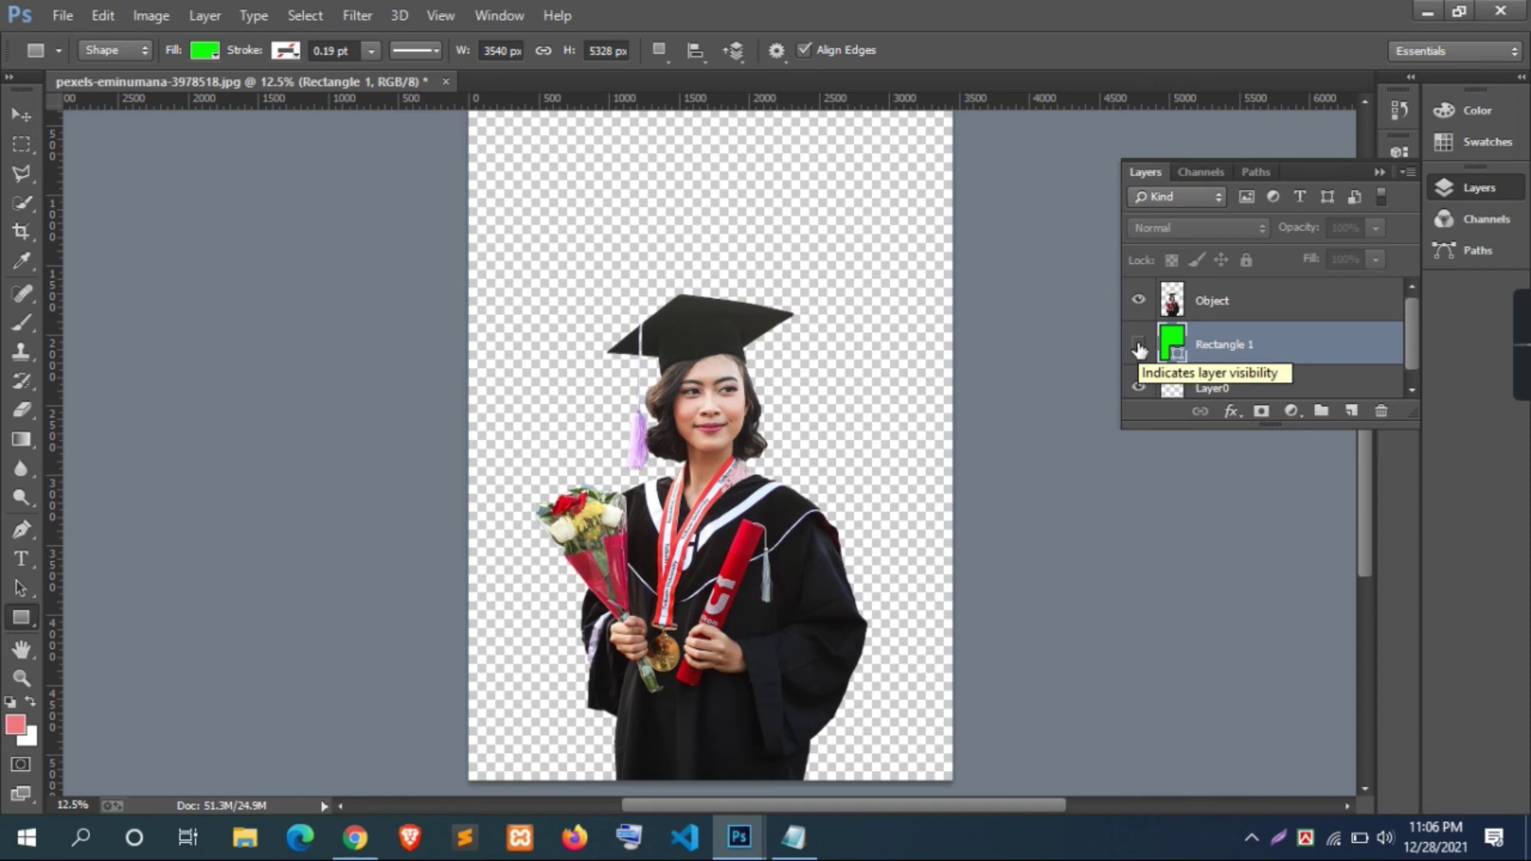
pyautogui.click(1372, 167)
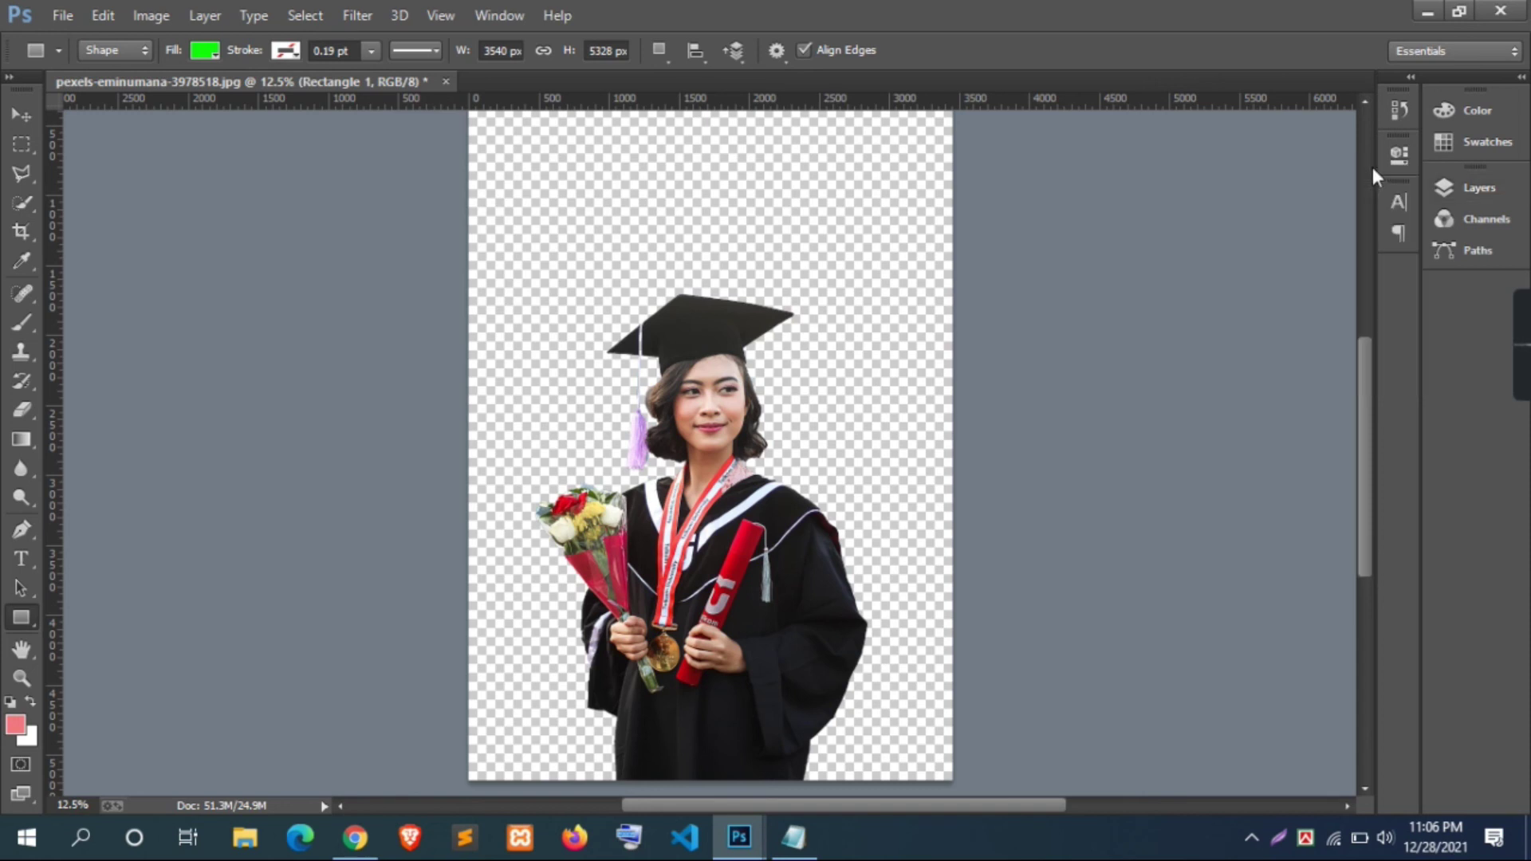